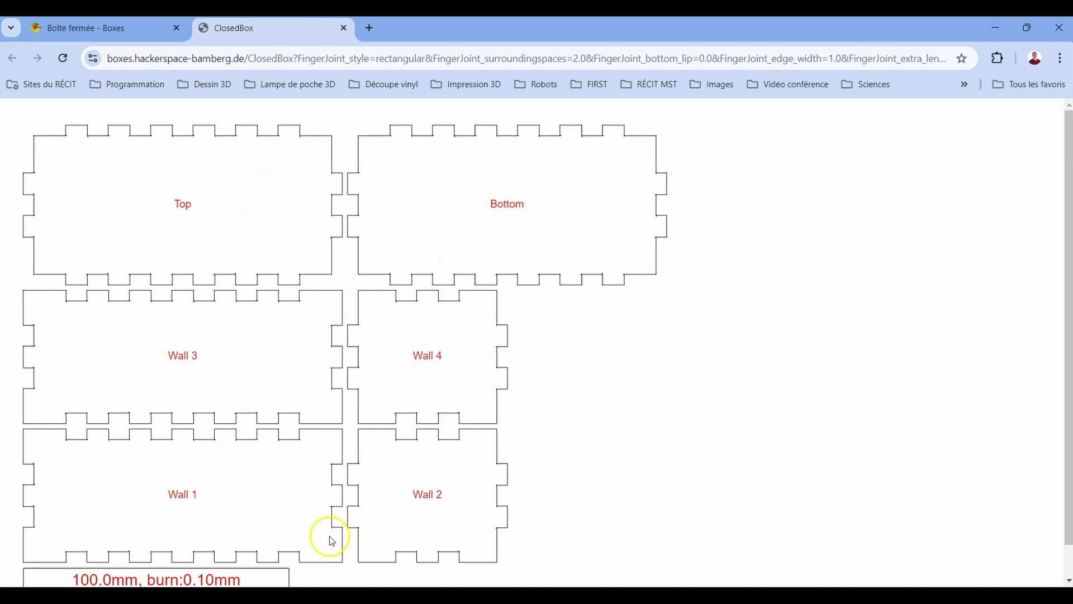
# - Close the preview of the box parts and download the closed box plan as an SVG file named boite3
pyautogui.scroll(-1, 481, 514)
pyautogui.scroll(-1, 481, 514)
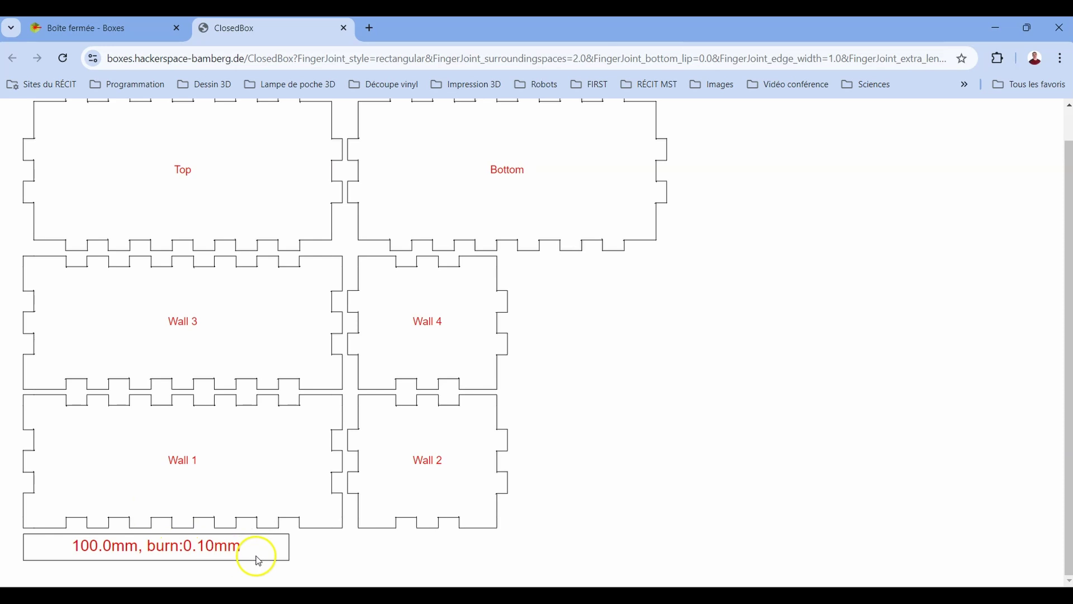
pyautogui.click(343, 29)
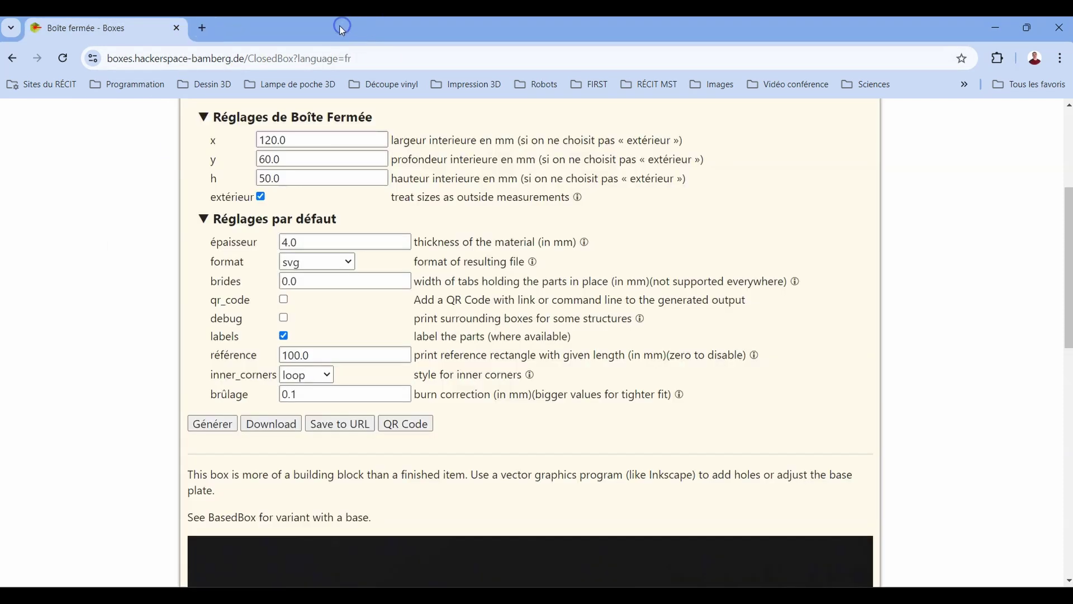
pyautogui.click(269, 427)
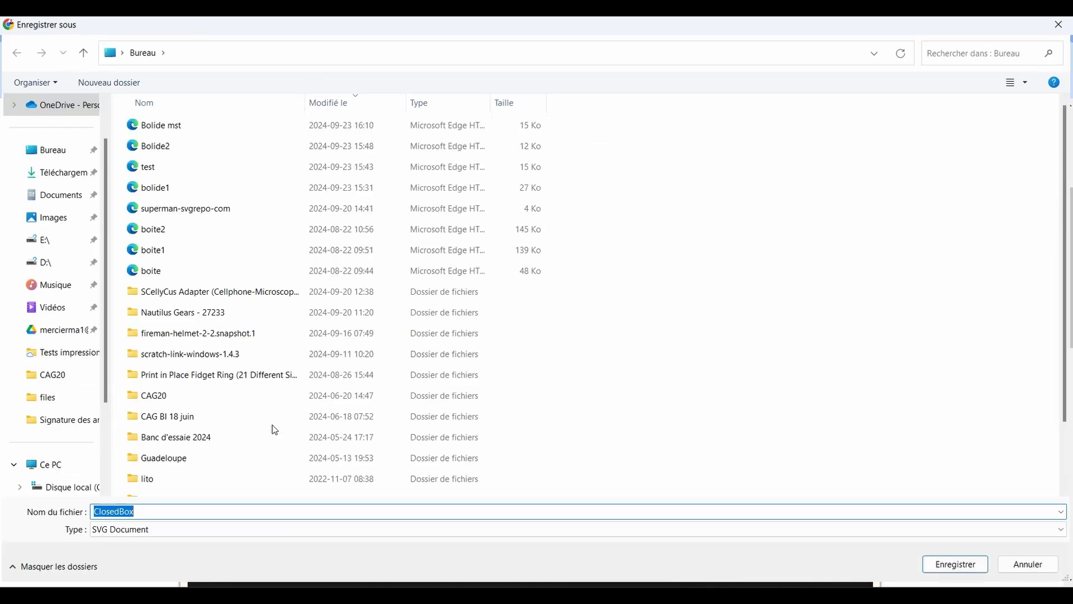
pyautogui.write('boite')
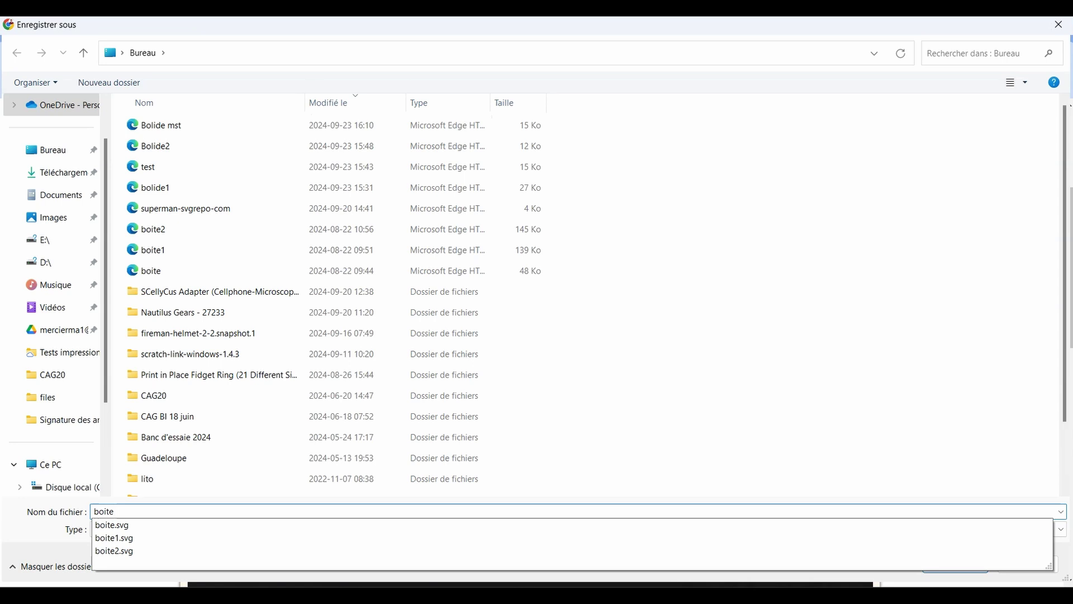
pyautogui.write('3')
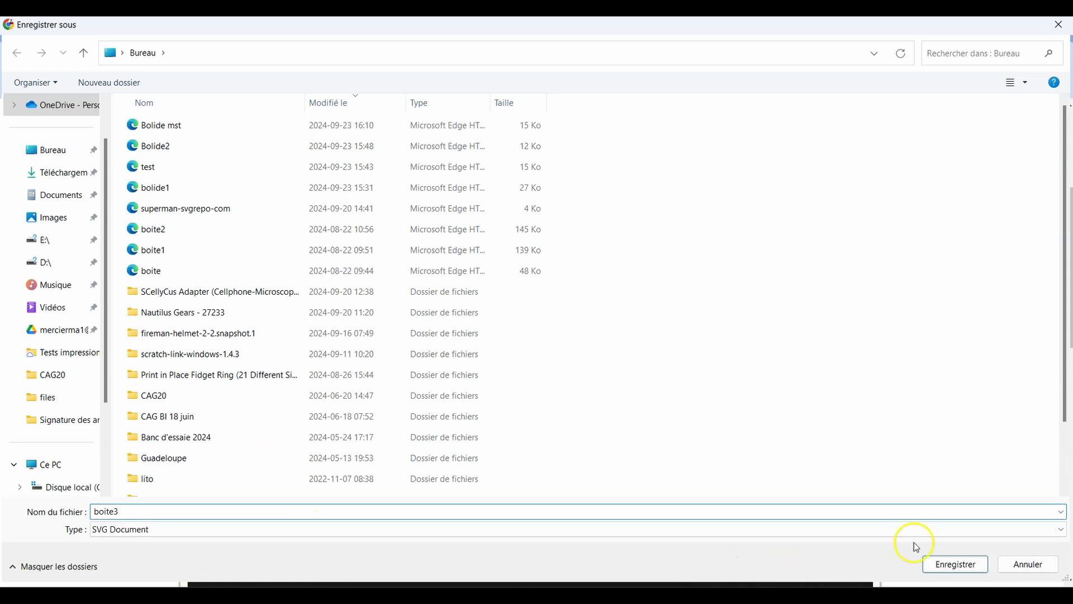
pyautogui.click(960, 569)
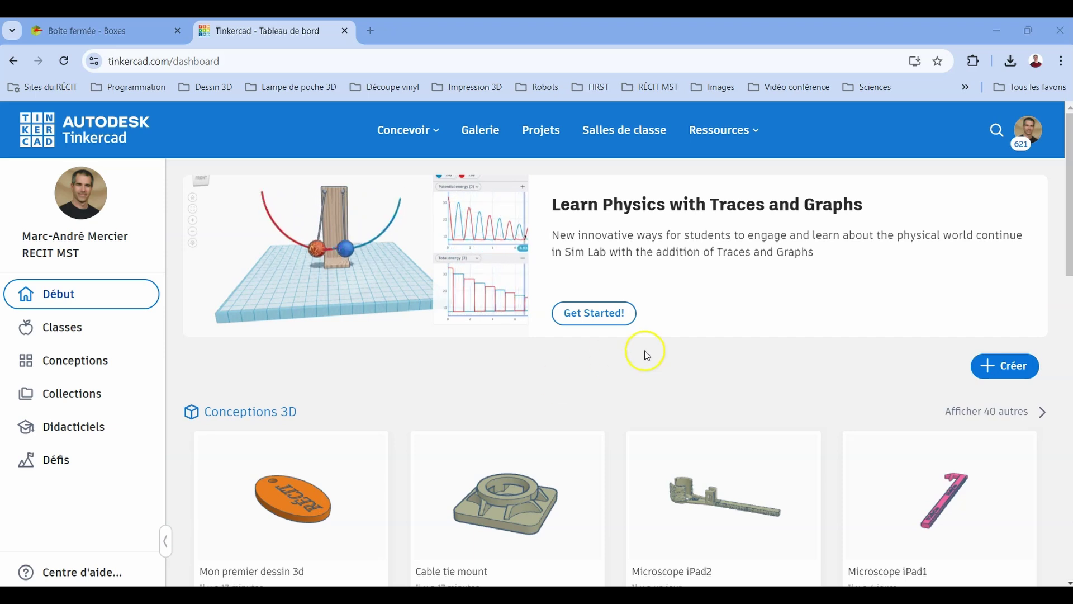
# - In Tinkercad, create a new 3D design and name it Bolide MST
pyautogui.click(1005, 369)
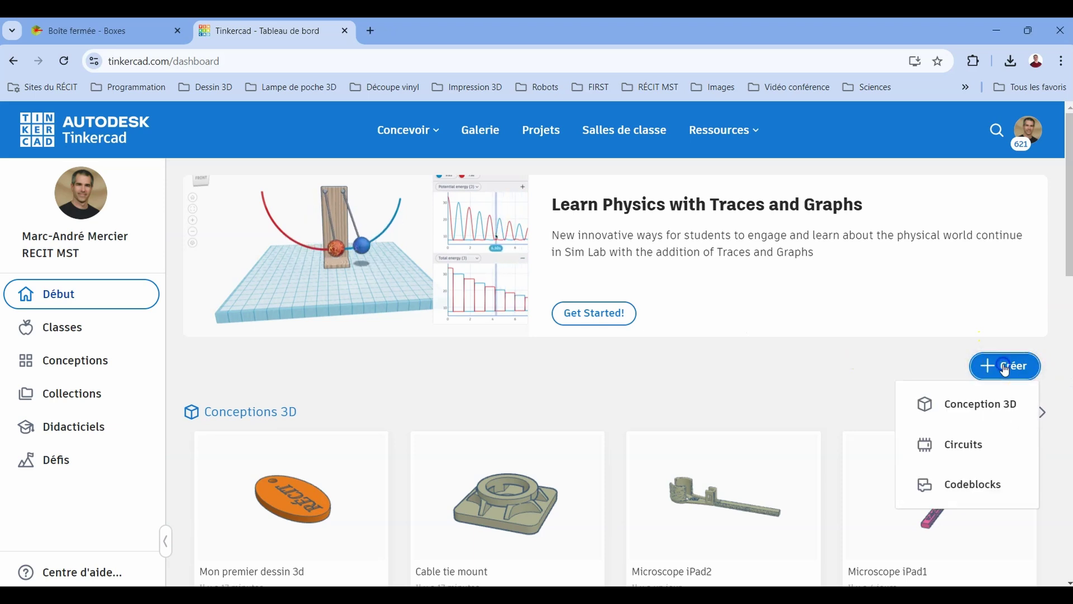
pyautogui.click(969, 408)
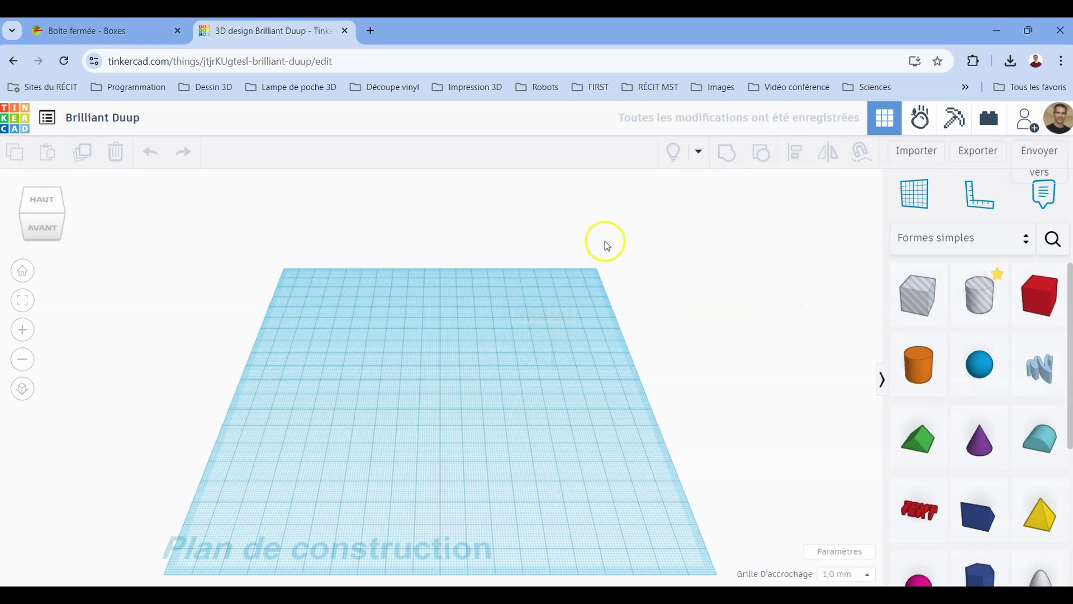
pyautogui.click(120, 118)
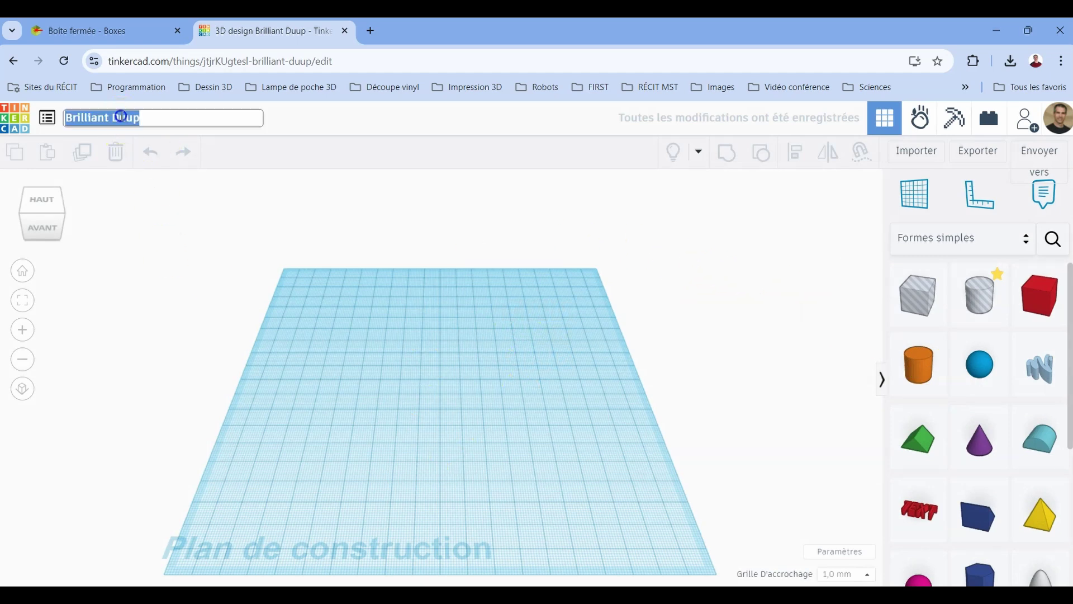
pyautogui.write('B')
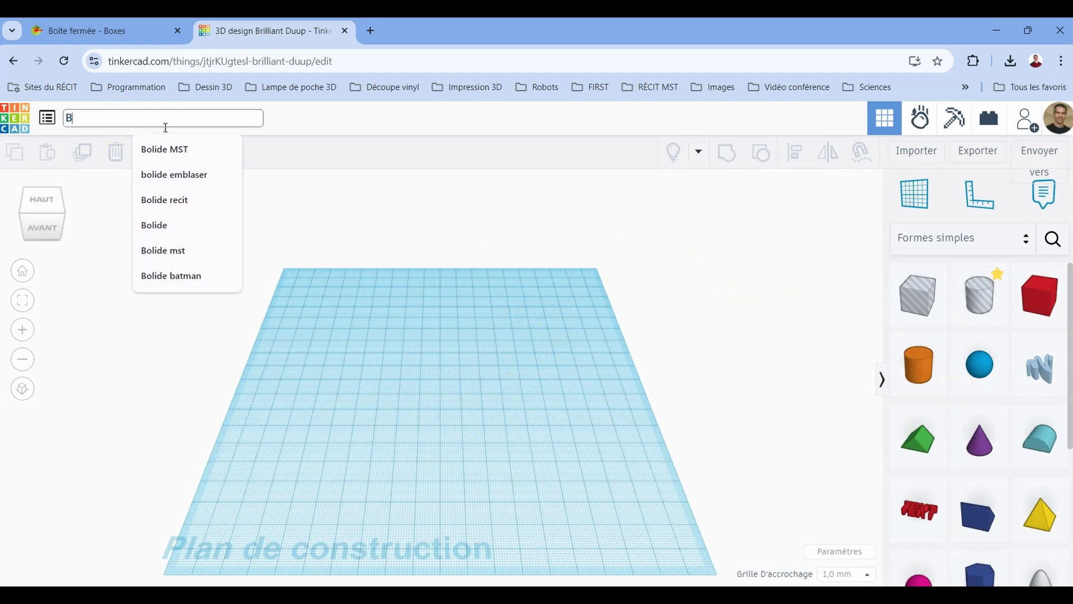
pyautogui.write('olide MST')
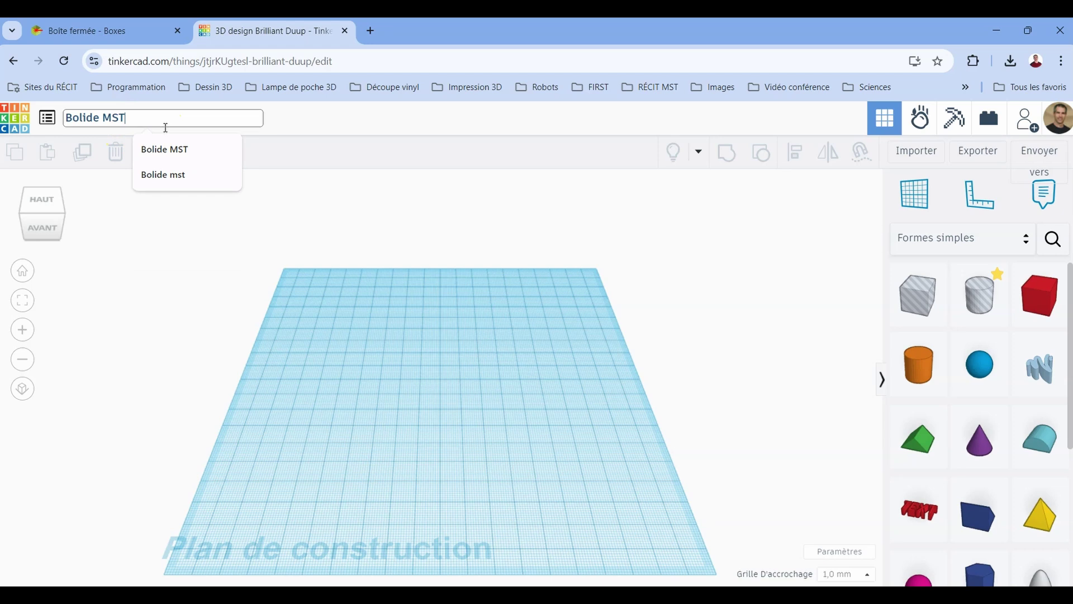
pyautogui.press('Return')
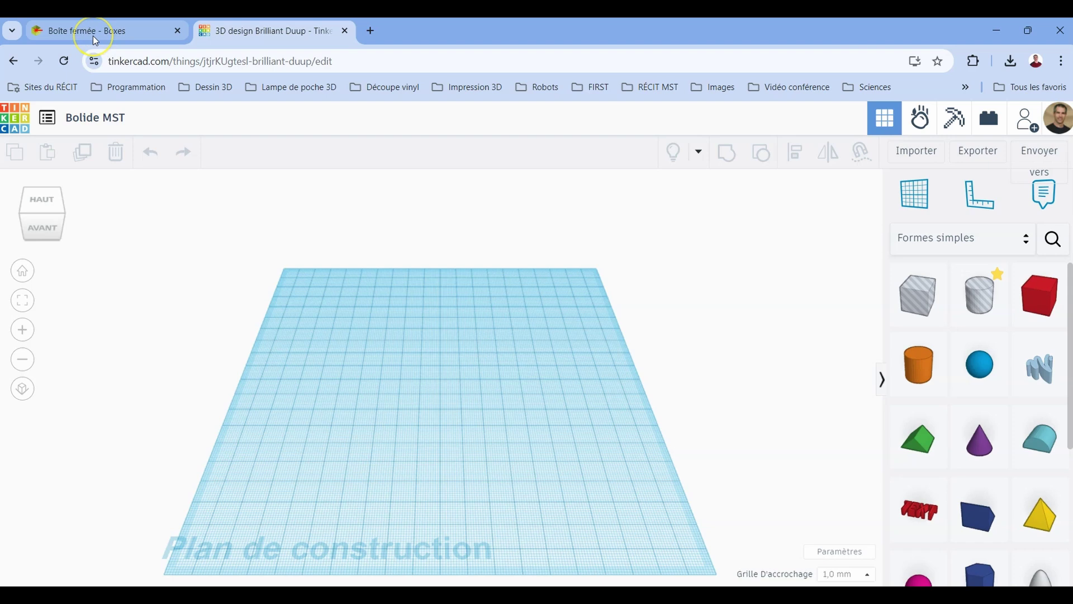
# - Import boite3.svg into the design at 100% scale, centred on the workplane, and dismiss the import notice
pyautogui.click(926, 153)
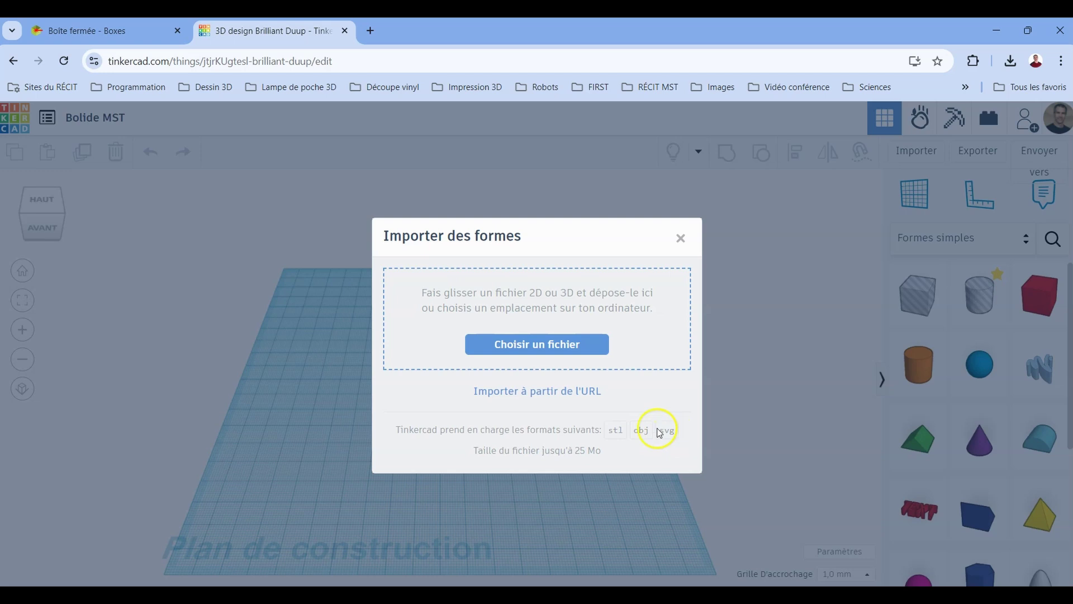
pyautogui.click(546, 351)
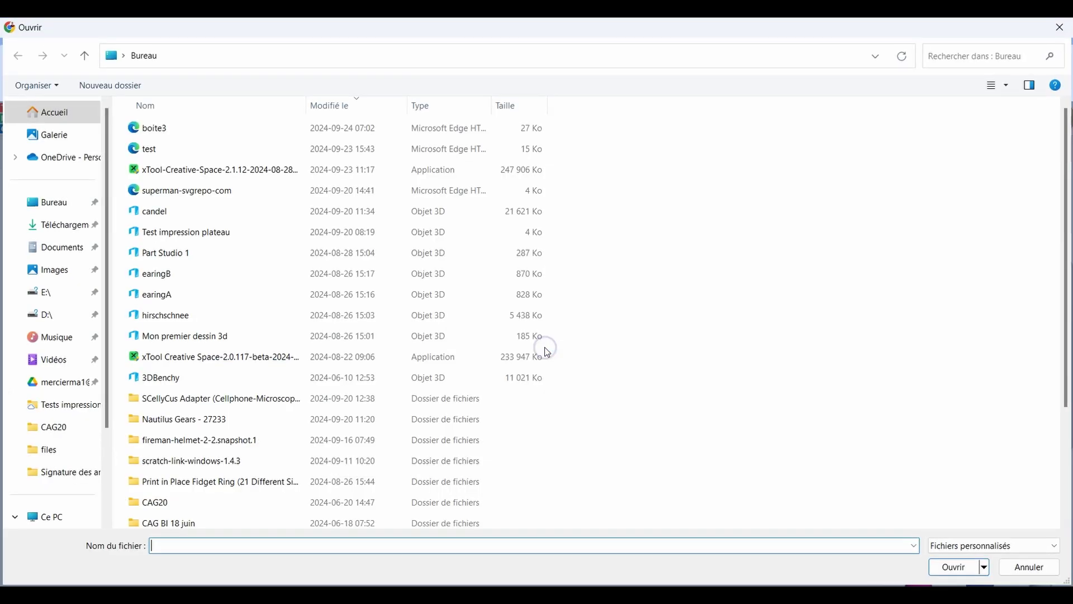
pyautogui.doubleClick(160, 130)
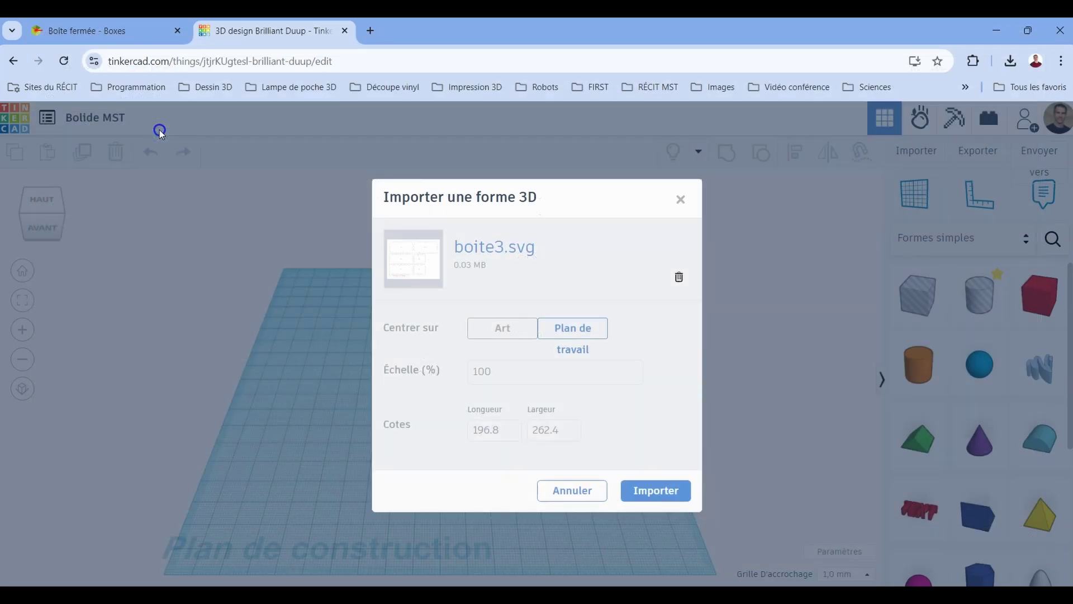
pyautogui.click(660, 491)
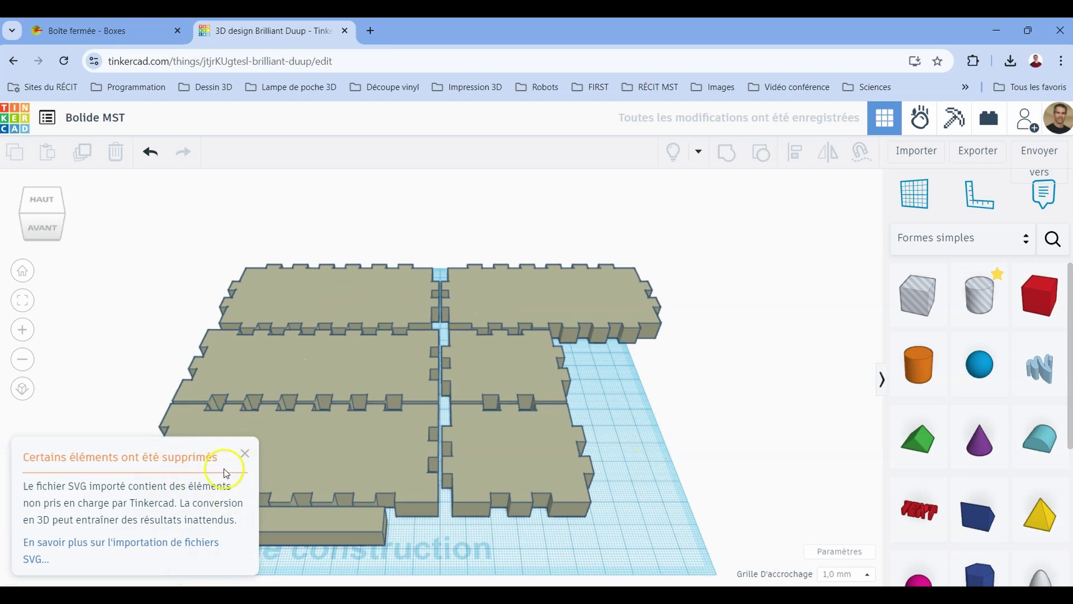
pyautogui.click(245, 454)
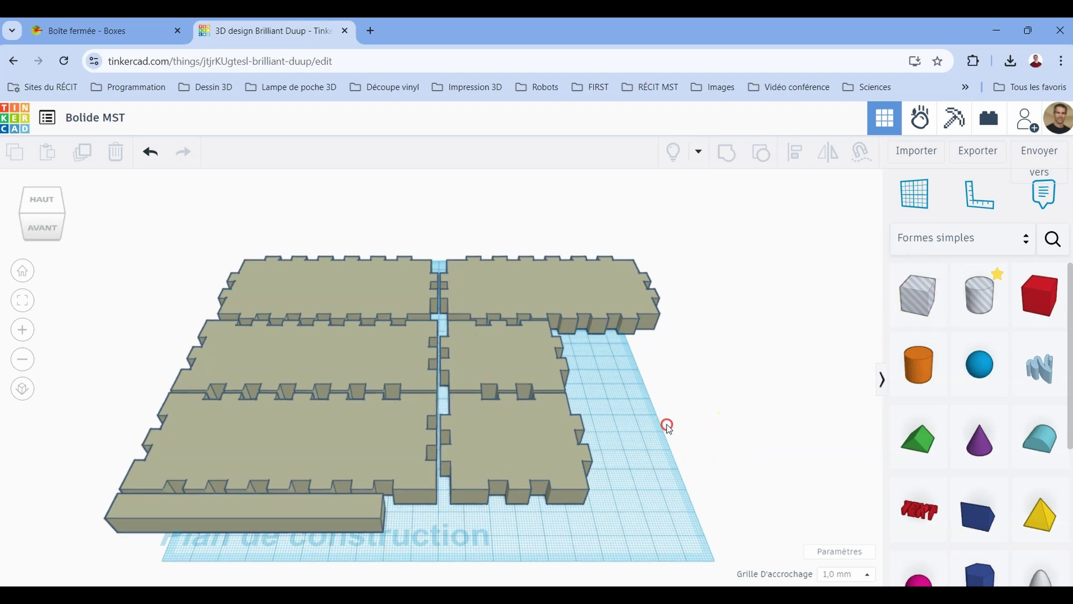
# - Place a hole box beside the imported panels, stretch it and move it so it fully covers the reference bar
pyautogui.moveTo(666, 424); pyautogui.dragTo(668, 358, button='middle')
pyautogui.moveTo(917, 295); pyautogui.dragTo(69, 490)
pyautogui.click(404, 498)
pyautogui.moveTo(582, 475); pyautogui.dragTo(355, 501, button='right')
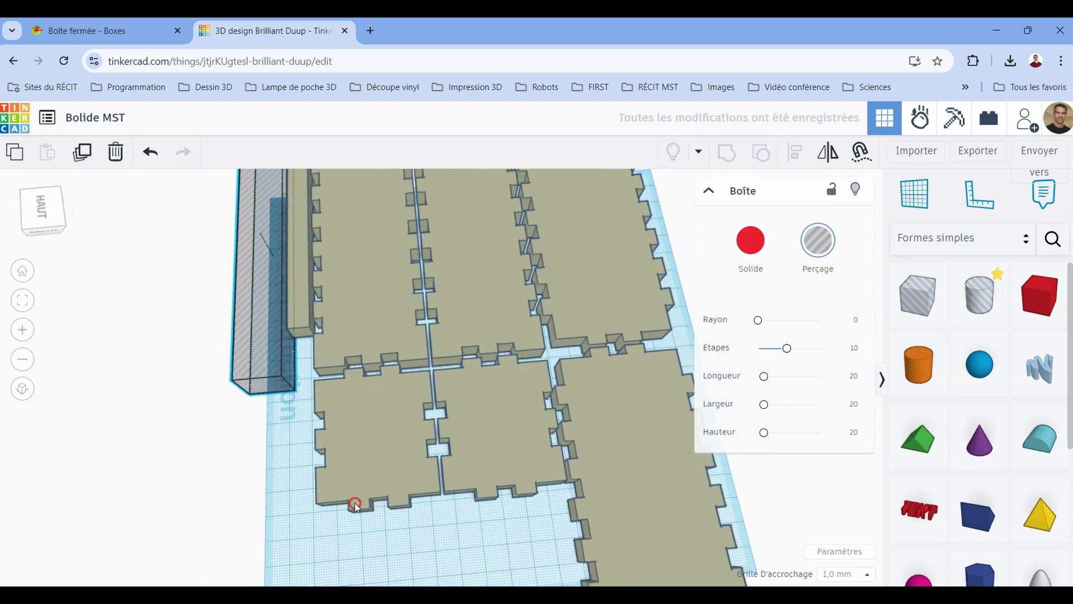
pyautogui.click(274, 334)
pyautogui.moveTo(274, 334); pyautogui.dragTo(284, 342)
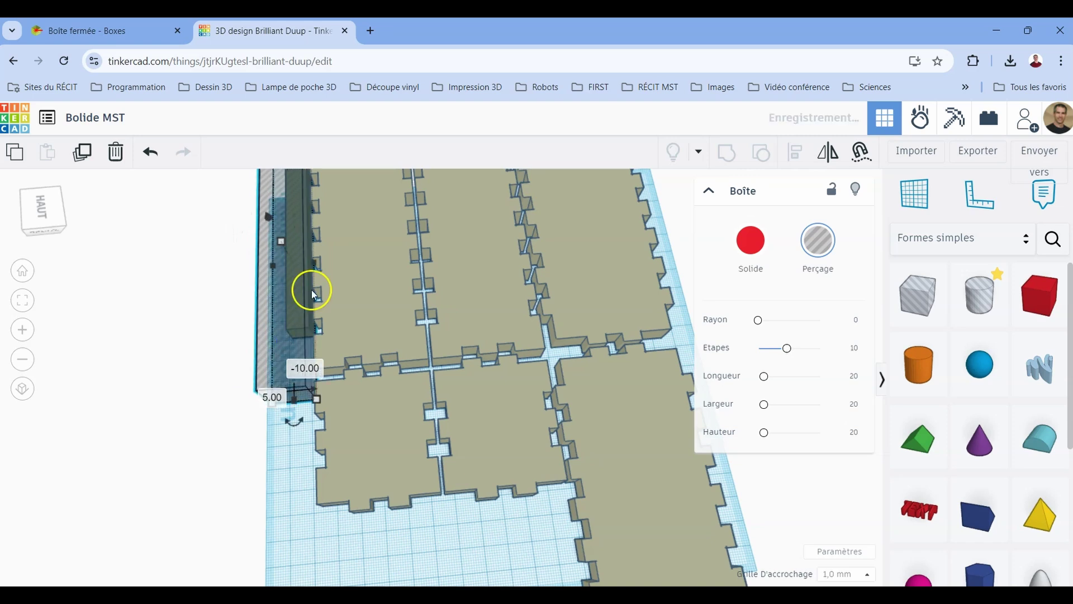
pyautogui.scroll(6, 311, 290)
pyautogui.scroll(-5, 329, 348)
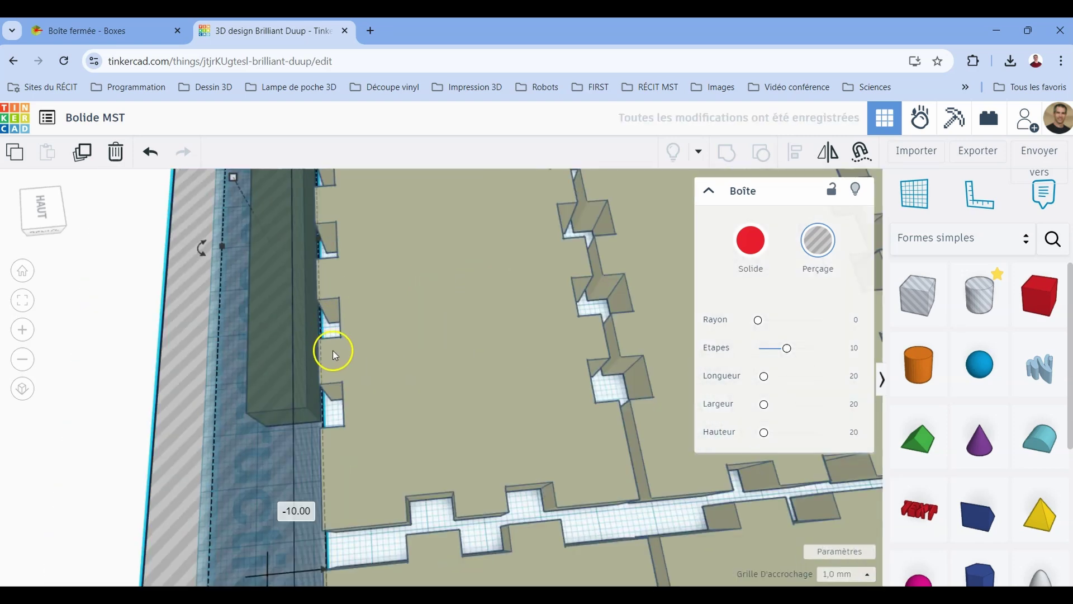
pyautogui.moveTo(362, 323); pyautogui.dragTo(338, 314, button='right')
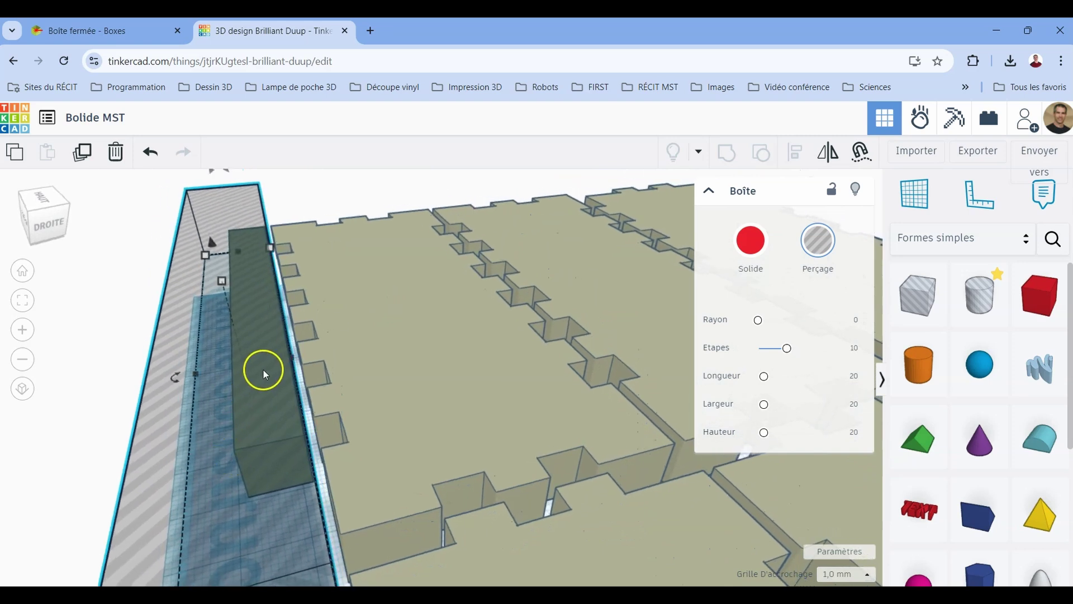
pyautogui.scroll(-5, 259, 374)
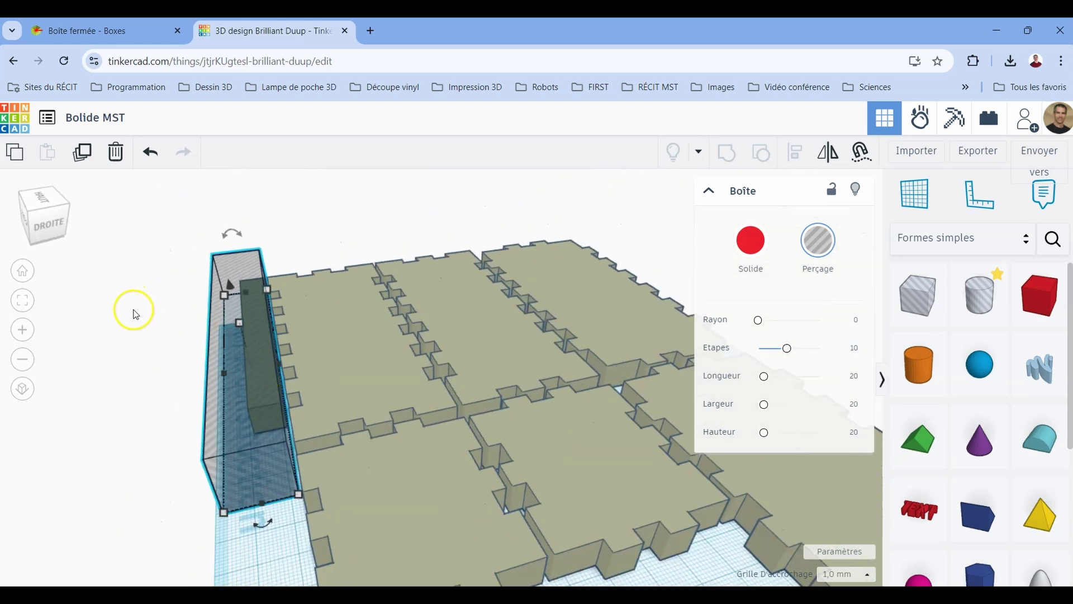
# - Group the hole box with the imported panels to cut away the reference bar
pyautogui.moveTo(132, 309); pyautogui.dragTo(421, 378)
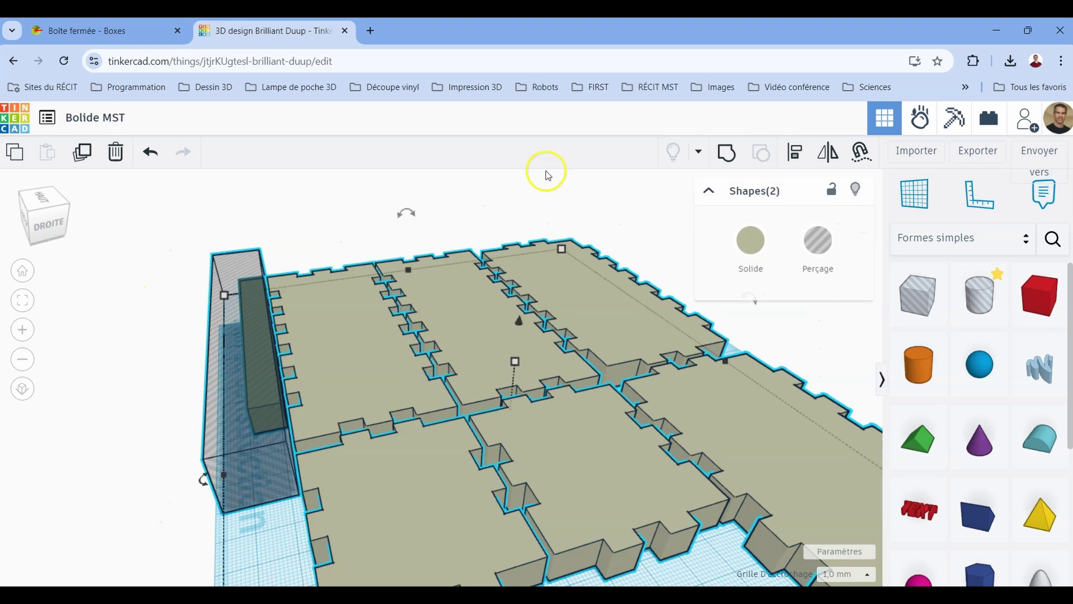
pyautogui.click(728, 155)
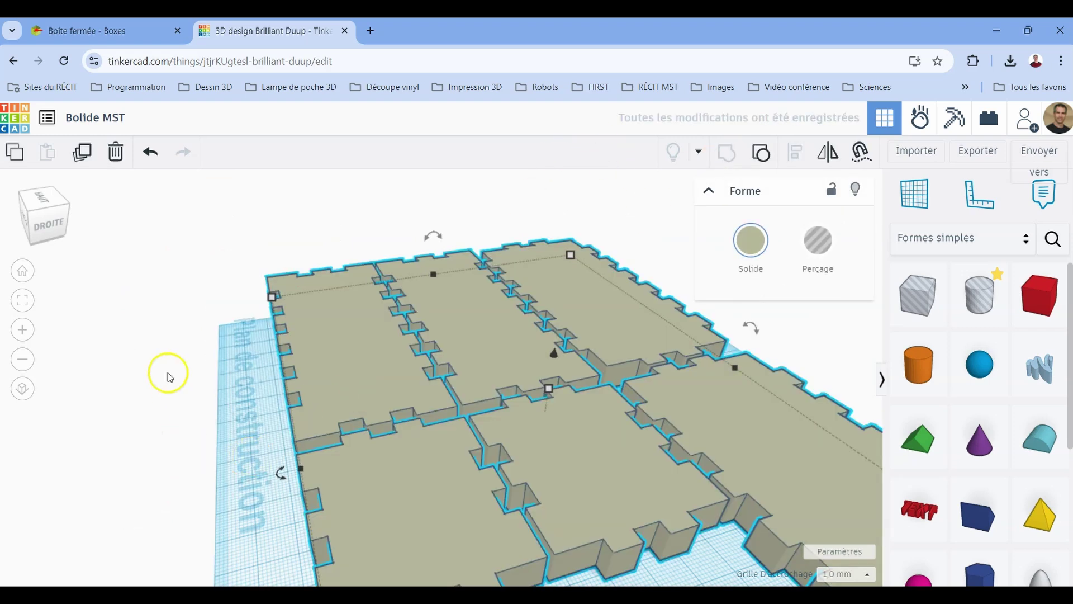
pyautogui.moveTo(163, 371); pyautogui.dragTo(290, 330, button='right')
pyautogui.press('f')
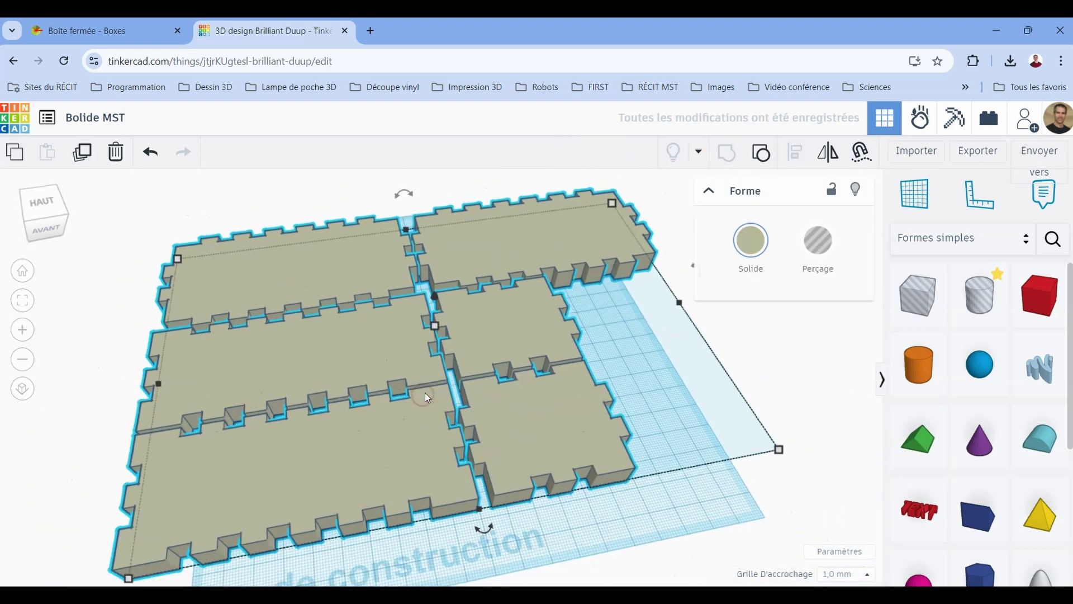
# - Place a ruler on the workplane just outside the front-left corner of the grouped panels
pyautogui.moveTo(575, 479); pyautogui.dragTo(543, 509, button='right')
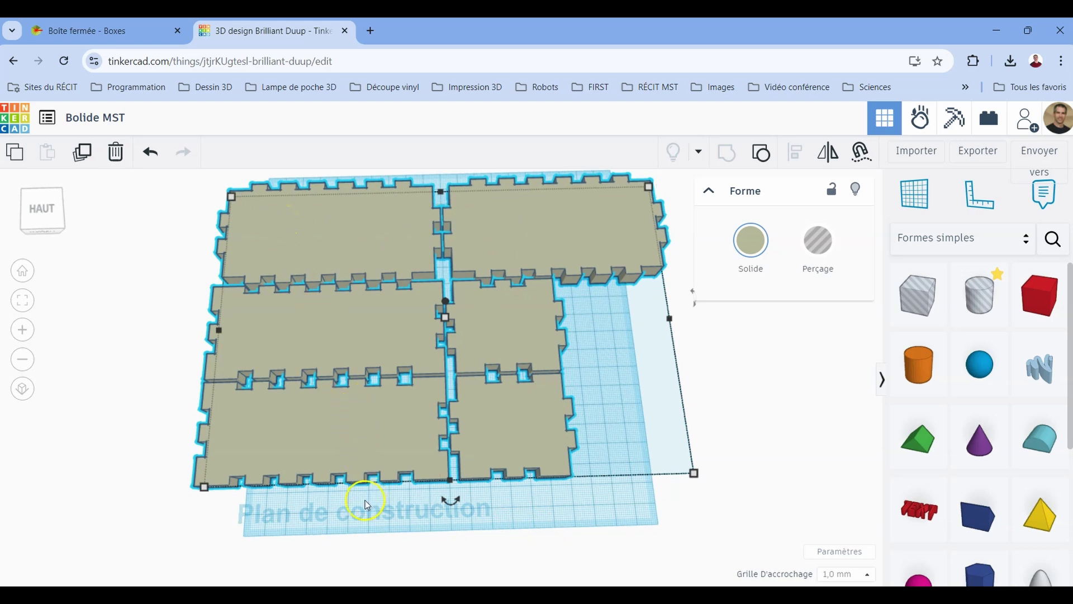
pyautogui.click(986, 203)
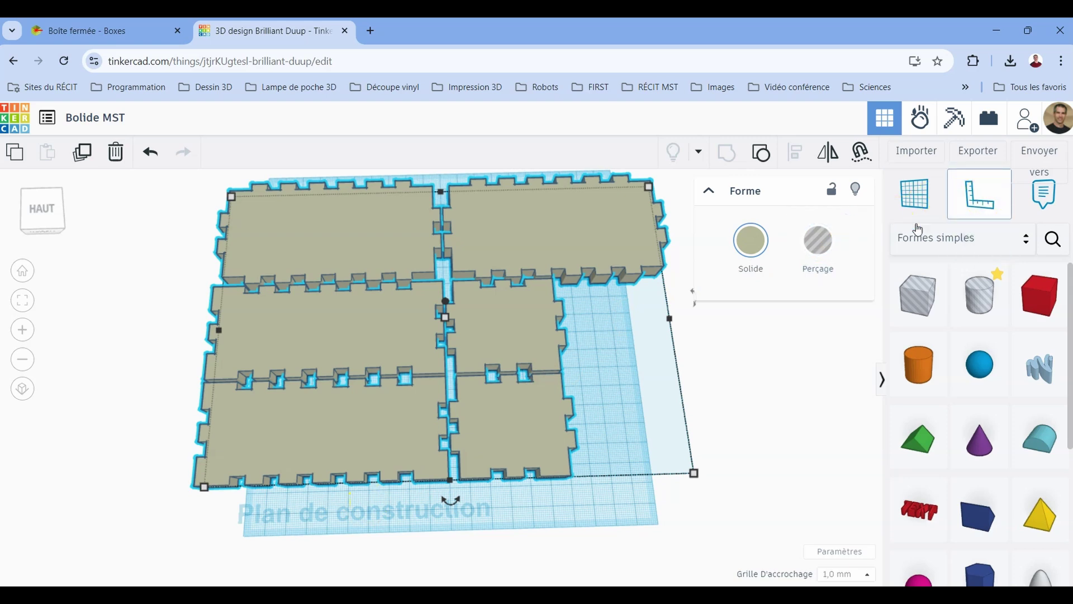
pyautogui.click(154, 527)
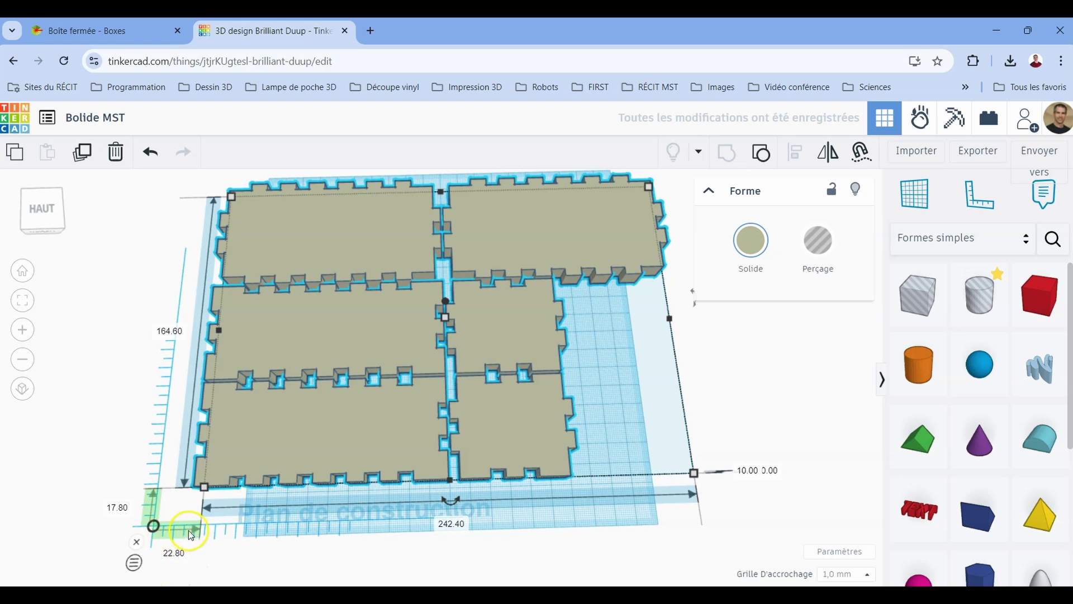
pyautogui.click(154, 526)
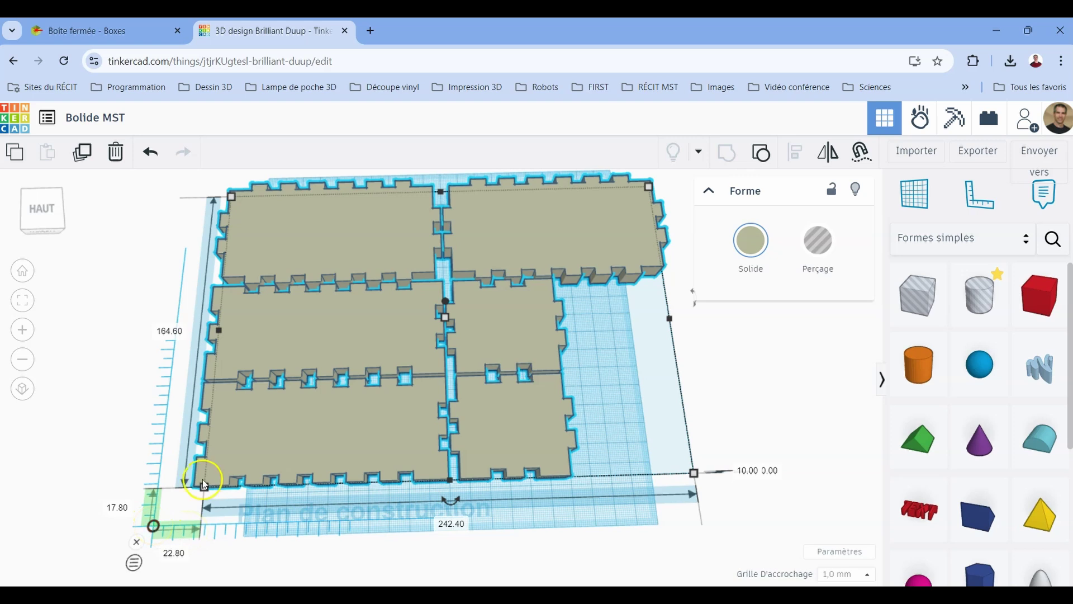
# - Set both horizontal distances from the ruler origin to the grouped panels to 0
pyautogui.click(174, 560)
pyautogui.write('0')
pyautogui.press('Return')
pyautogui.click(100, 510)
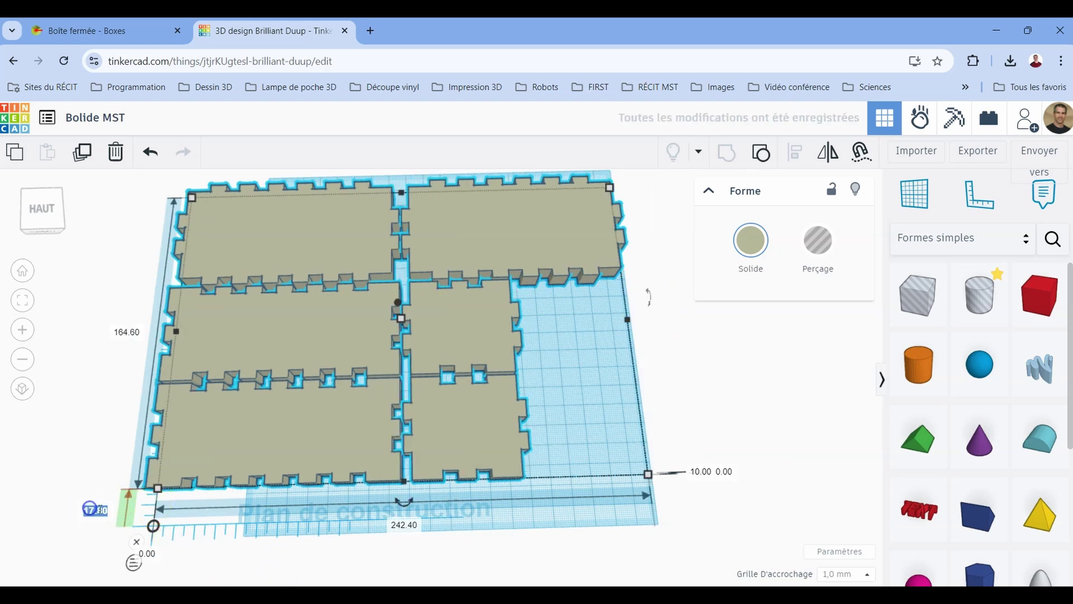
pyautogui.write('0')
pyautogui.press('Return')
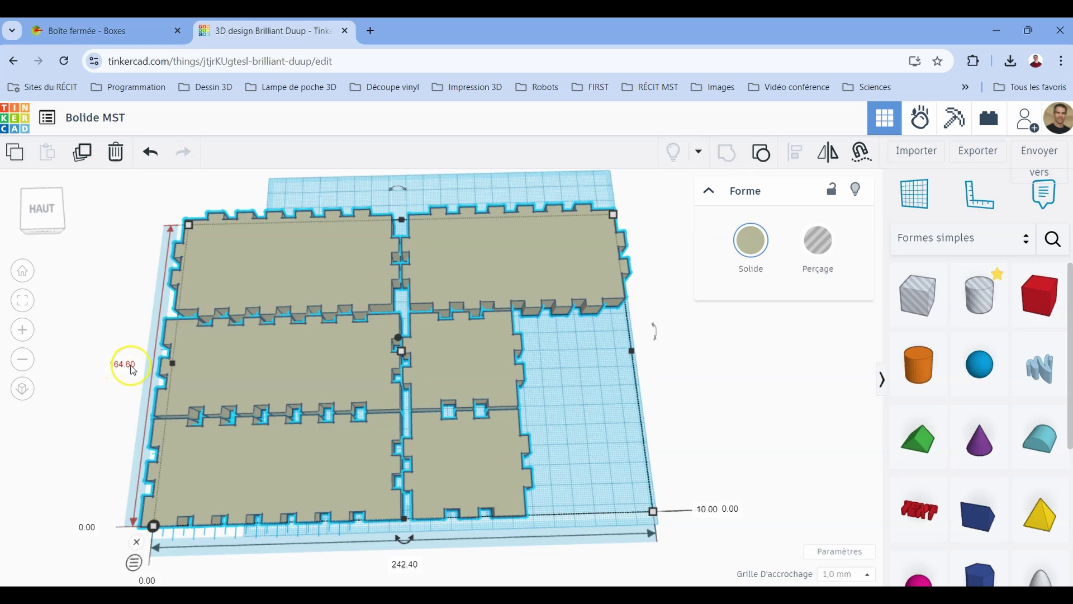
pyautogui.click(165, 278)
pyautogui.click(233, 253)
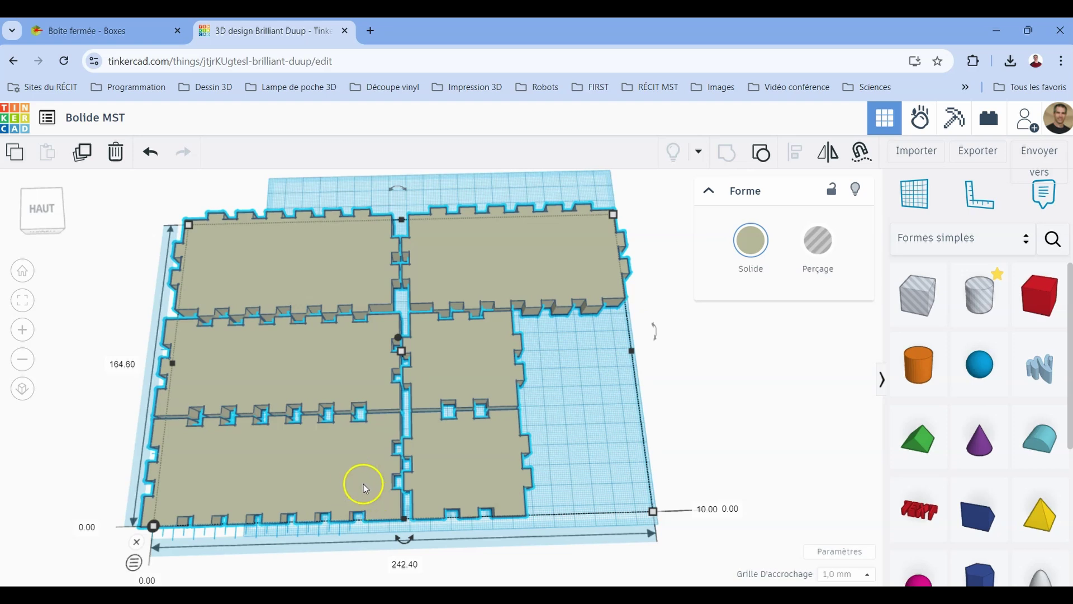
# - Place a 20 mm cylinder hole in front of the panels, about 95 mm along and 28 mm forward of the ruler origin
pyautogui.moveTo(363, 484); pyautogui.dragTo(375, 450, button='middle')
pyautogui.click(374, 450)
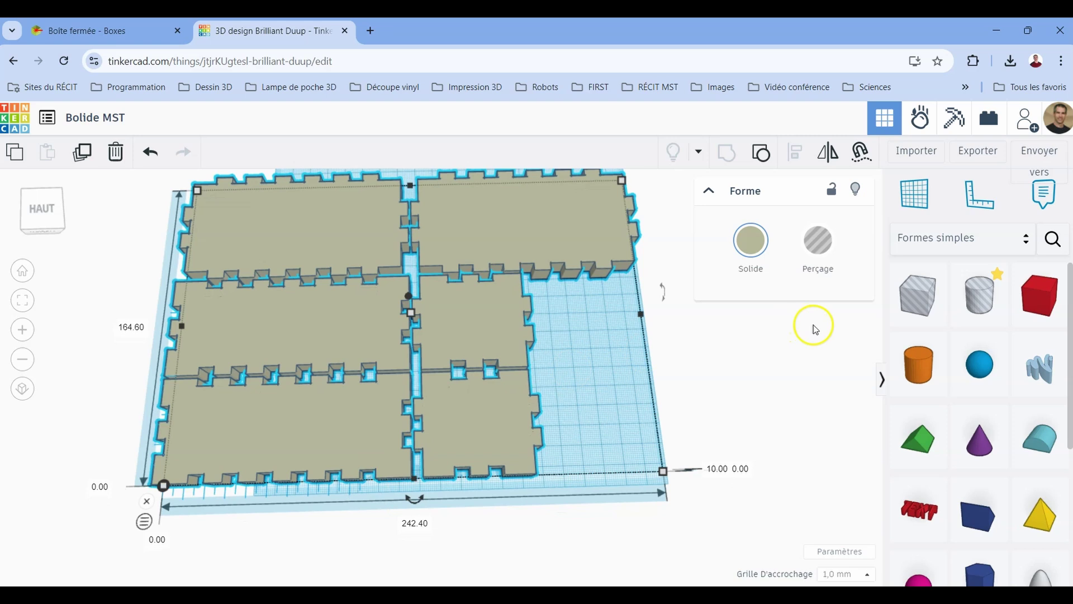
pyautogui.moveTo(980, 295); pyautogui.dragTo(380, 517)
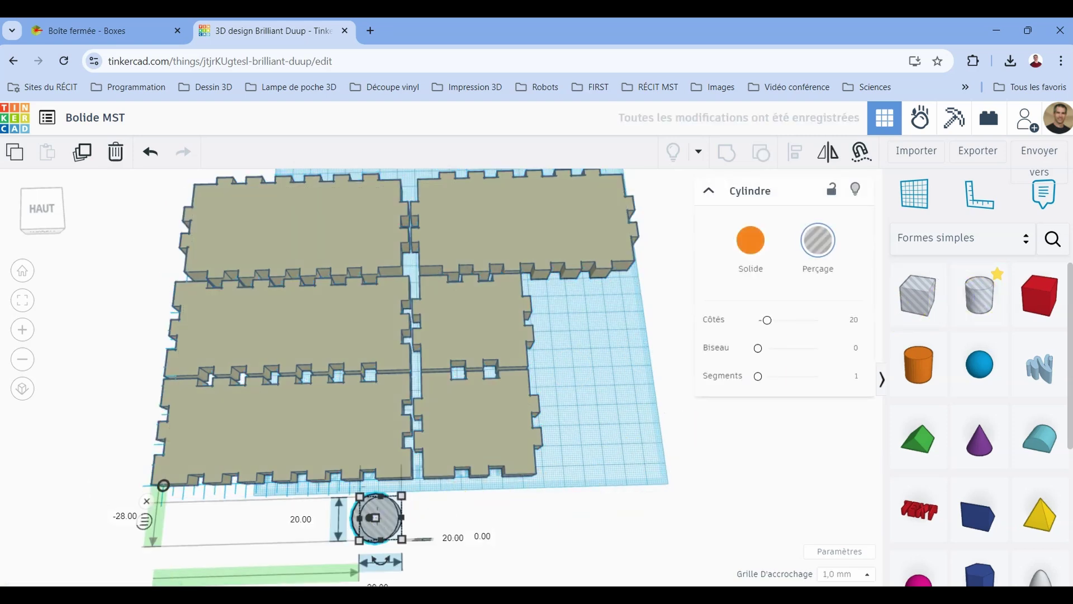
pyautogui.moveTo(475, 508); pyautogui.dragTo(479, 445, button='middle')
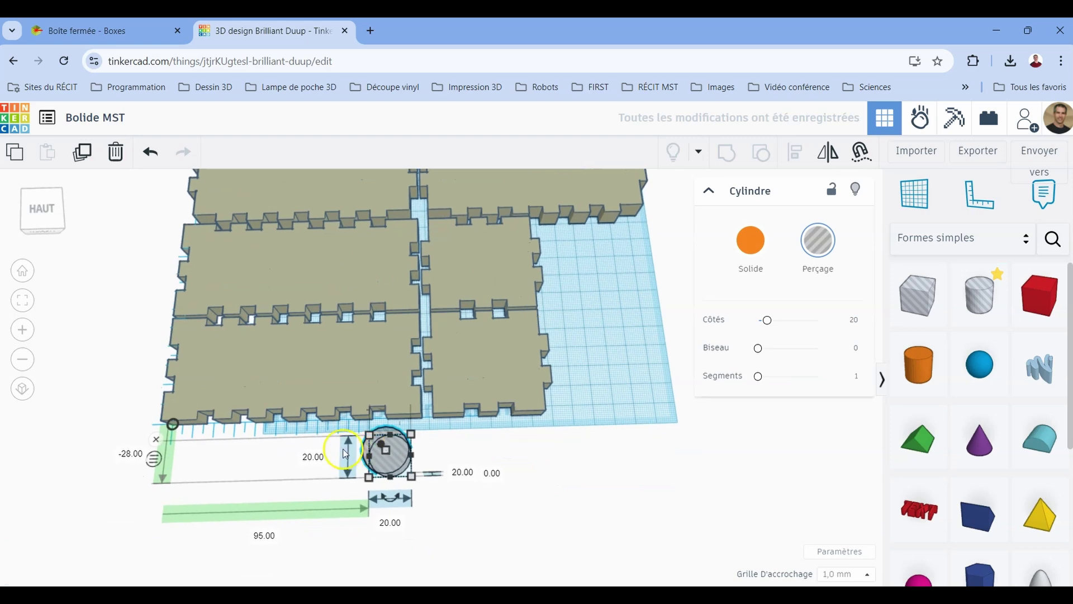
# - Resize the cylinder hole to 5 mm in both length and width
pyautogui.click(316, 457)
pyautogui.write('5')
pyautogui.press('Return')
pyautogui.click(389, 522)
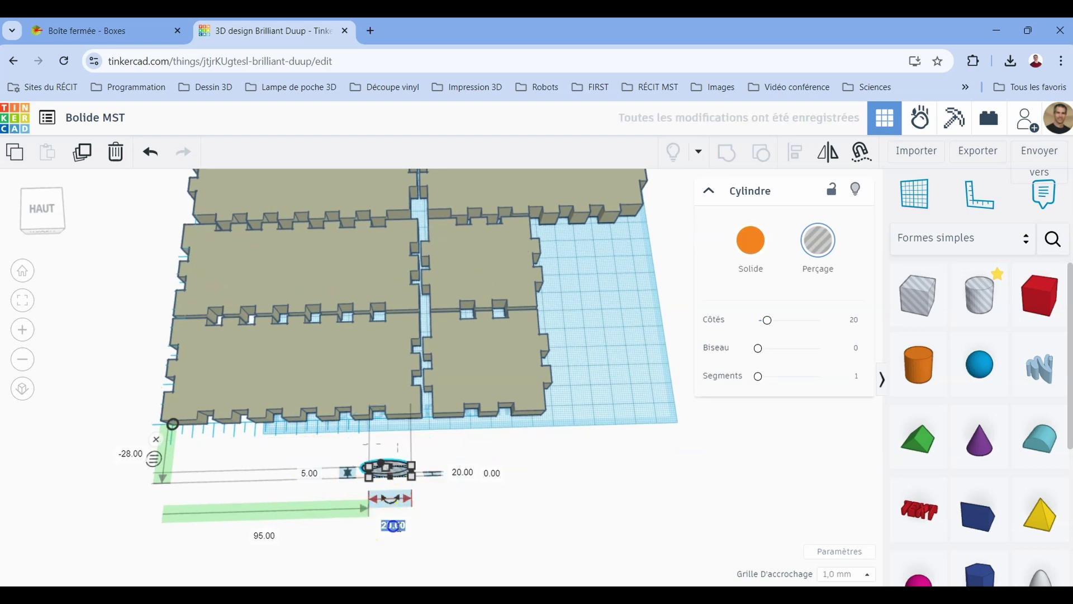
pyautogui.press('Return')
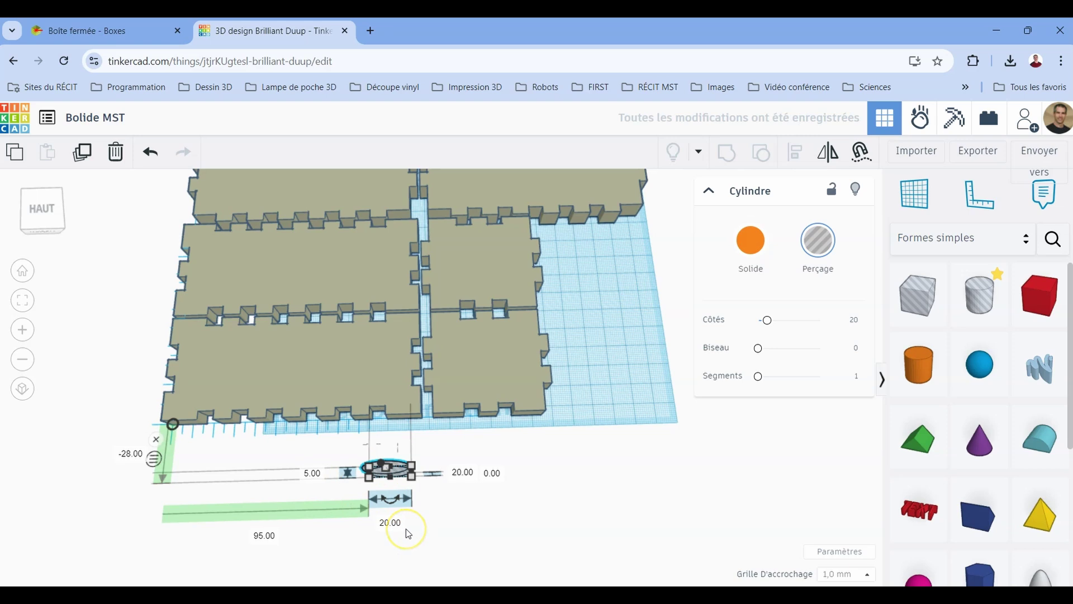
pyautogui.click(391, 523)
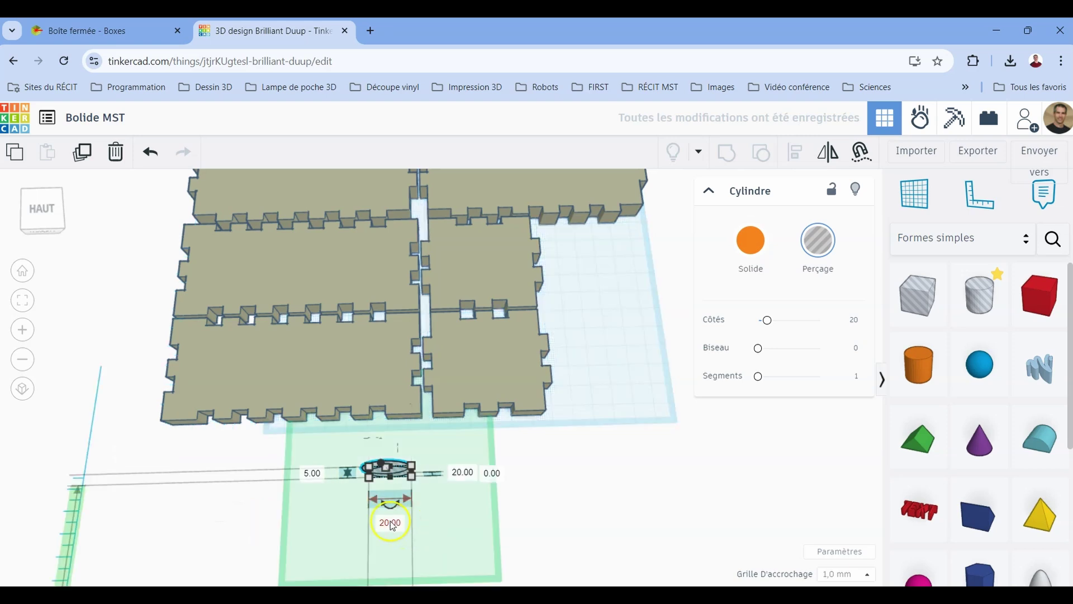
pyautogui.write('5')
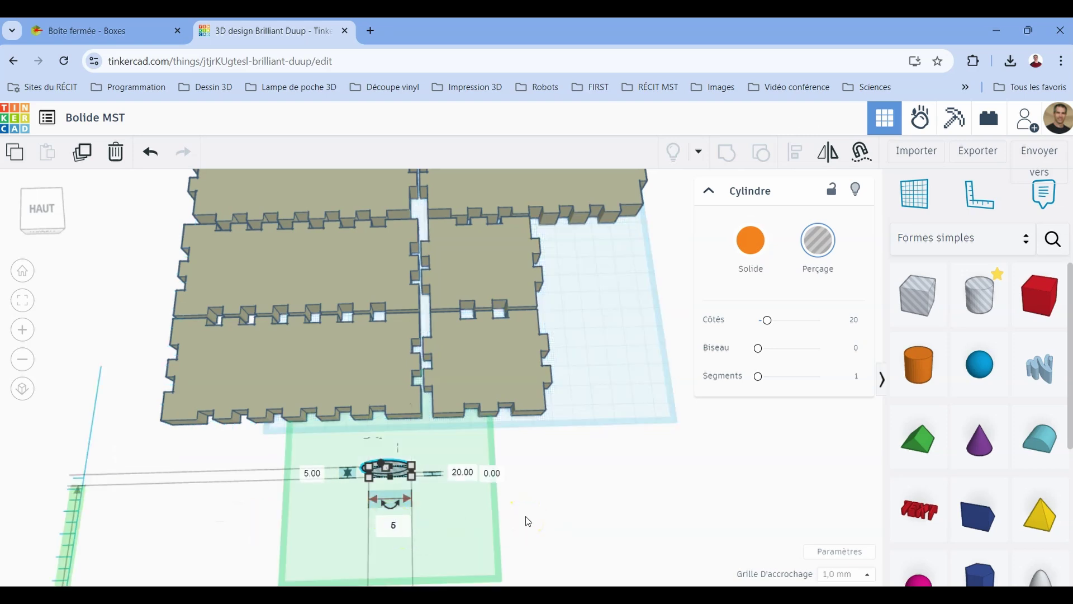
pyautogui.press('Return')
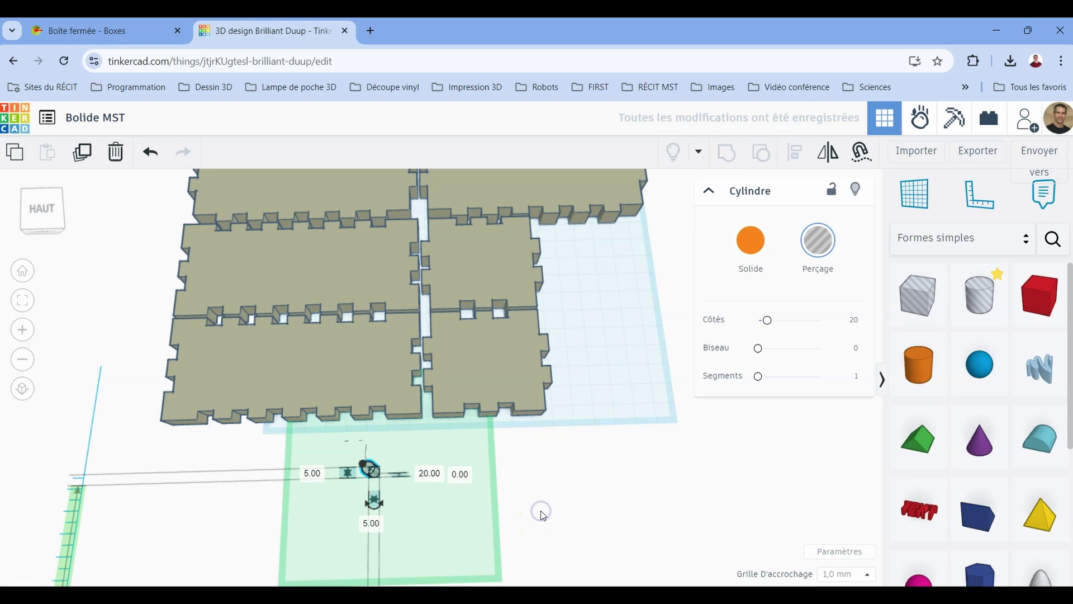
pyautogui.click(521, 519)
# - Move the cylinder hole onto the front-left corner of the front panel, about 12 mm from the ruler origin in both directions
pyautogui.moveTo(522, 519); pyautogui.dragTo(369, 461, button='right')
pyautogui.click(365, 457)
pyautogui.moveTo(363, 454); pyautogui.dragTo(203, 376)
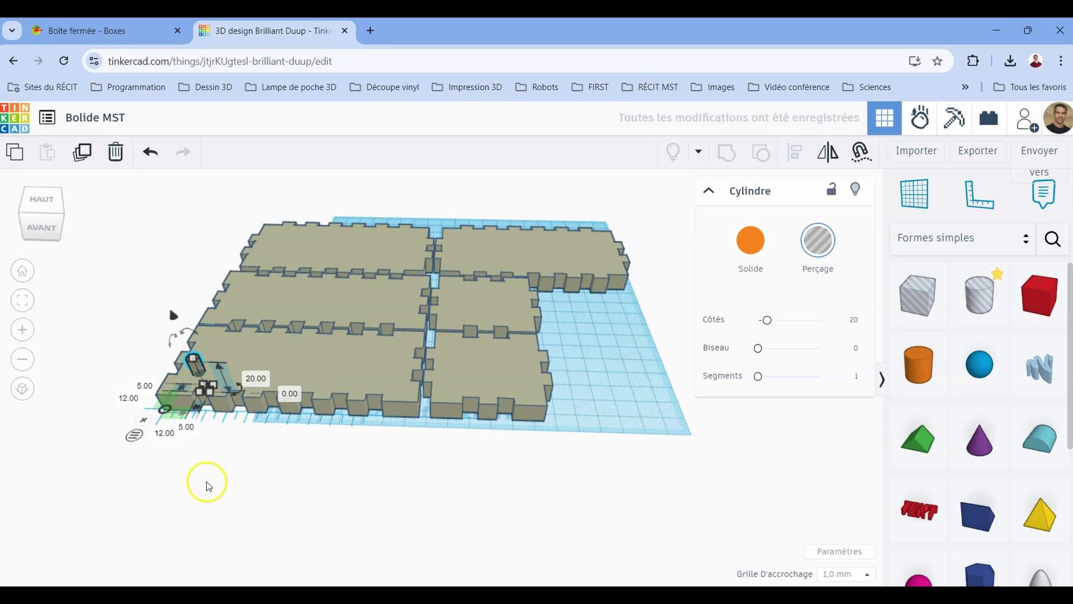
# - Lower the cylinder hole to 4 mm below the workplane so it passes through the panel
pyautogui.moveTo(211, 472); pyautogui.dragTo(133, 518, button='right')
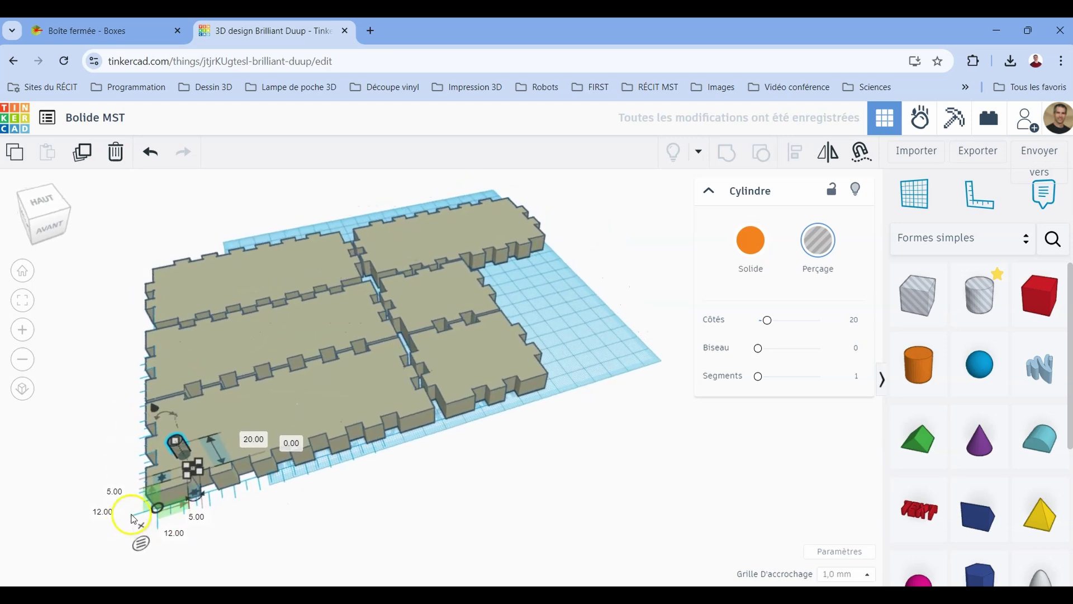
pyautogui.moveTo(133, 519); pyautogui.dragTo(292, 463, button='middle')
pyautogui.scroll(5, 424, 415)
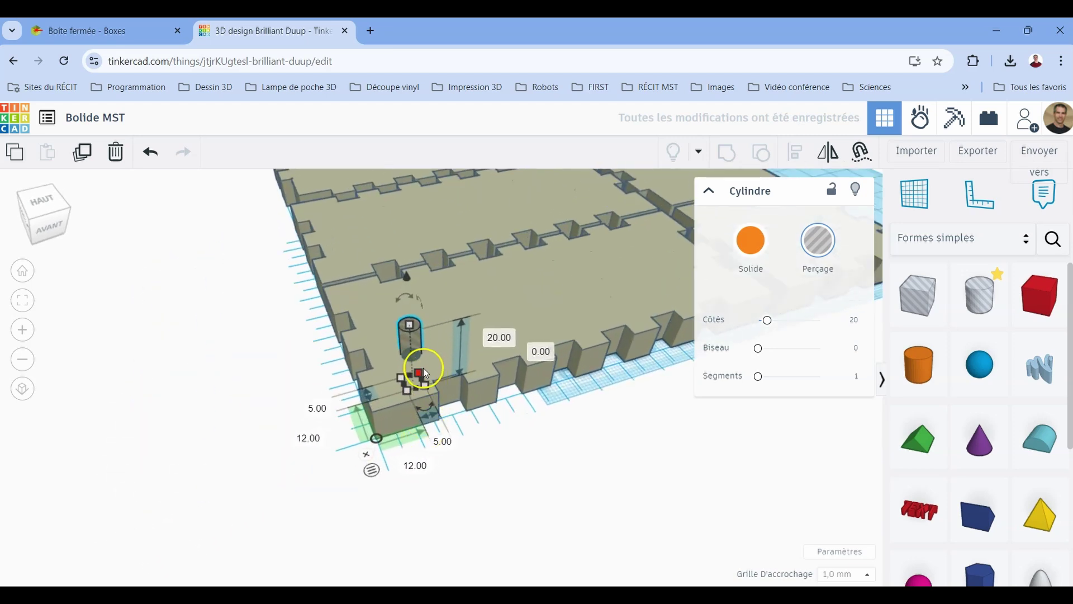
pyautogui.moveTo(484, 512); pyautogui.dragTo(456, 451, button='right')
pyautogui.moveTo(477, 244); pyautogui.dragTo(435, 321, button='right')
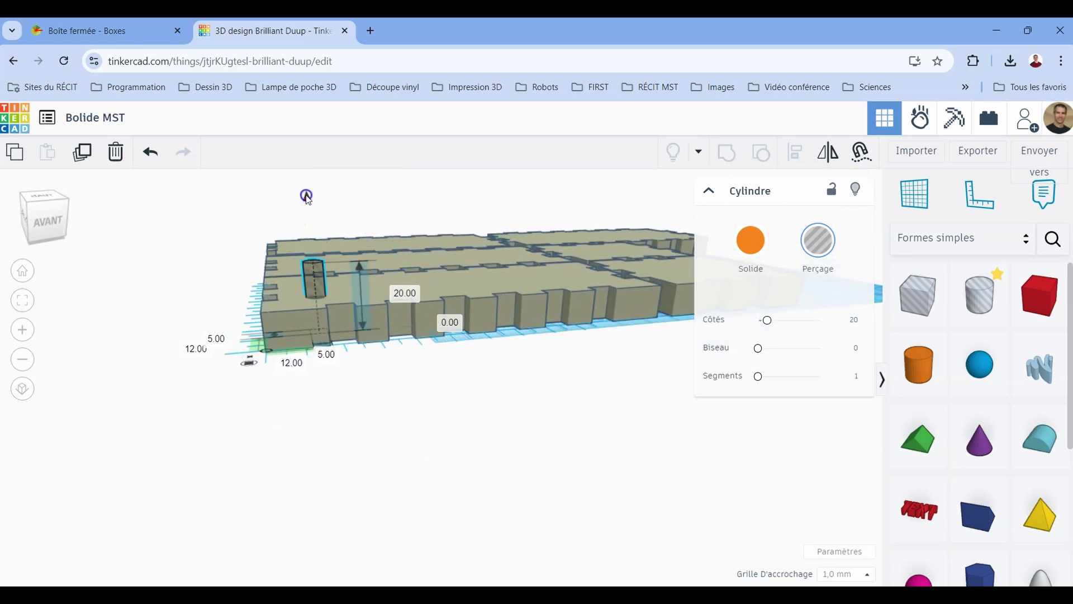
pyautogui.moveTo(307, 196); pyautogui.dragTo(307, 211)
# - Switch the ruler to centre-based distances and place the cylinder hole's centre 15 mm along and 12.5 mm back from the origin
pyautogui.moveTo(318, 458); pyautogui.dragTo(344, 410, button='right')
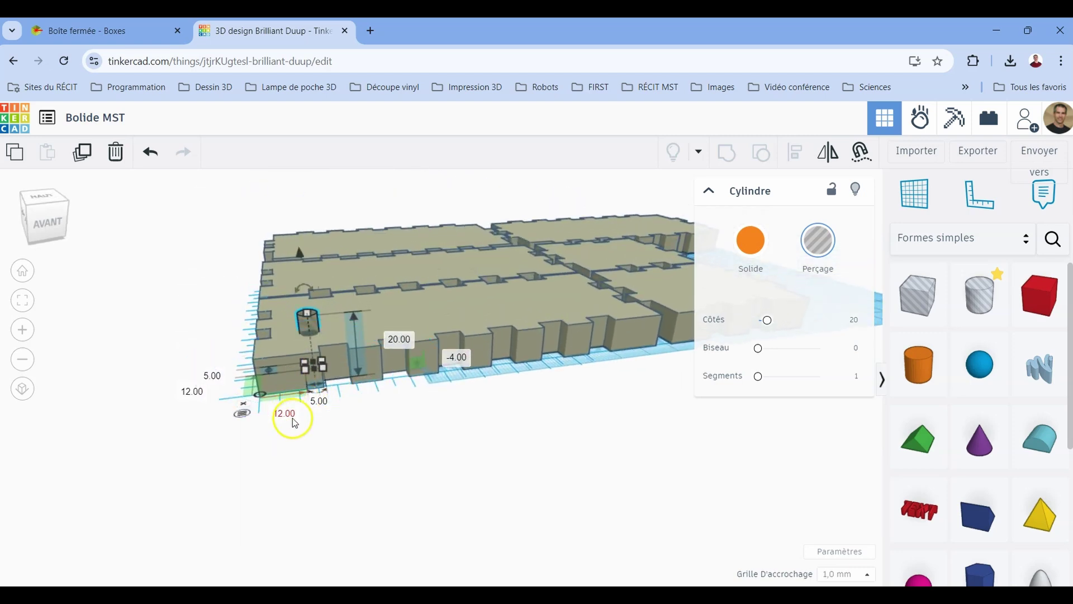
pyautogui.scroll(3, 293, 380)
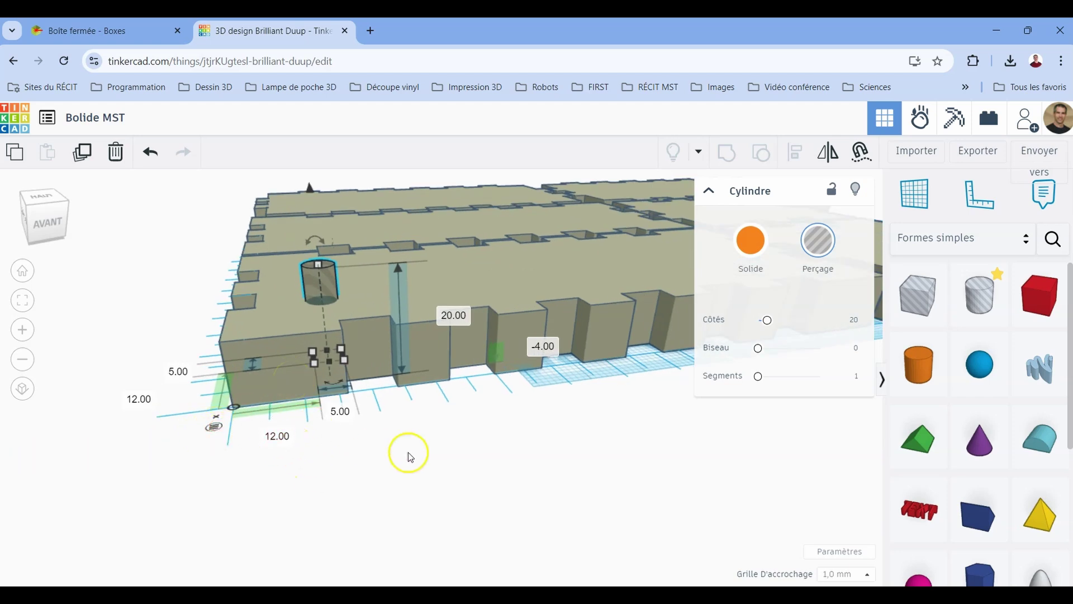
pyautogui.keyDown('shift'); pyautogui.moveTo(408, 451); pyautogui.dragTo(467, 435, button='right'); pyautogui.keyUp('shift')
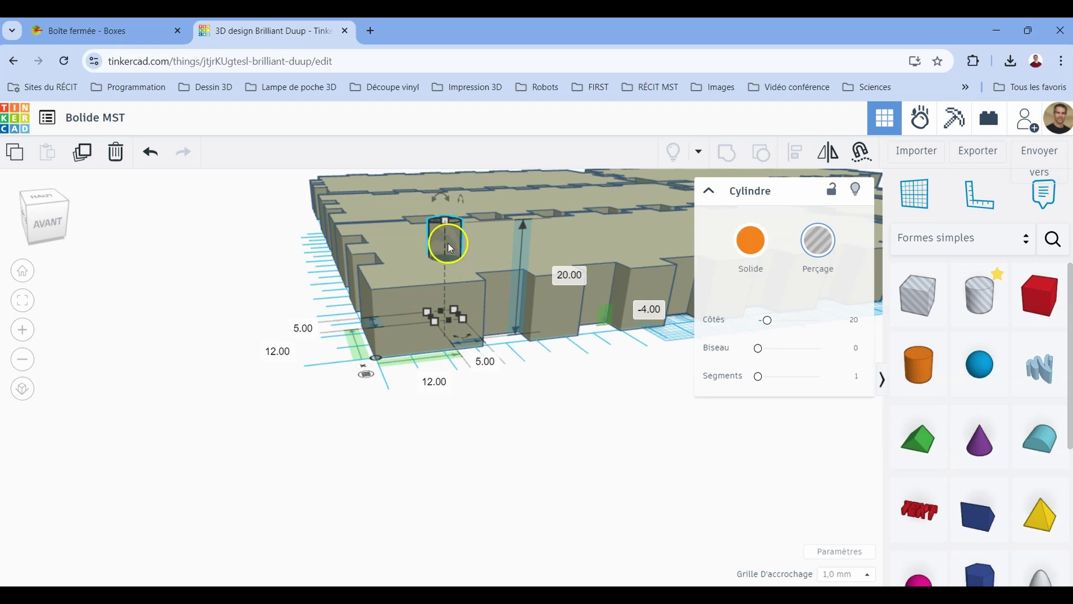
pyautogui.click(367, 375)
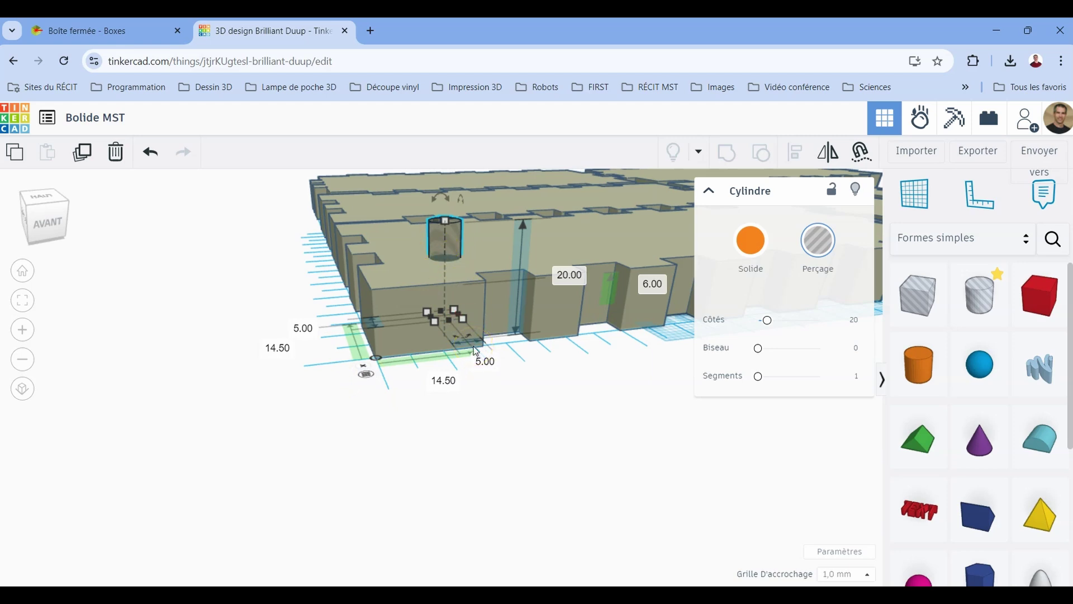
pyautogui.click(446, 385)
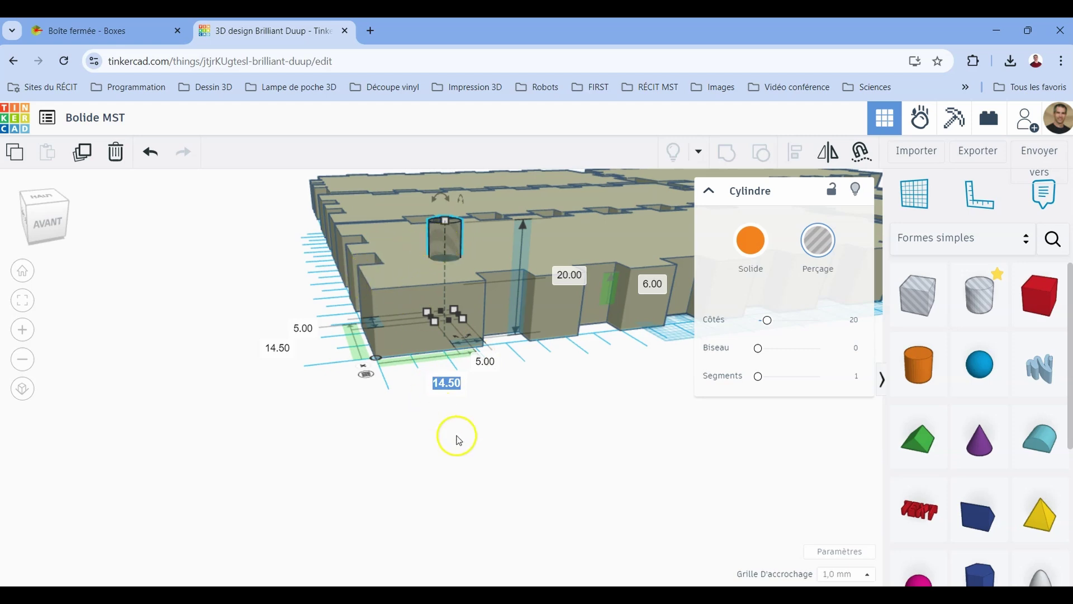
pyautogui.write('15')
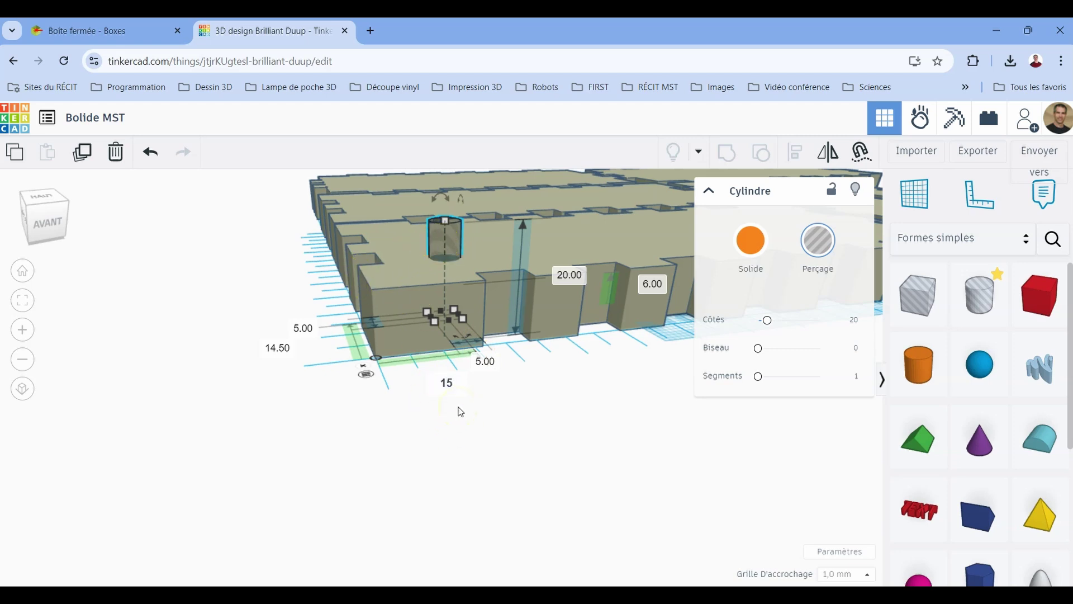
pyautogui.press('Return')
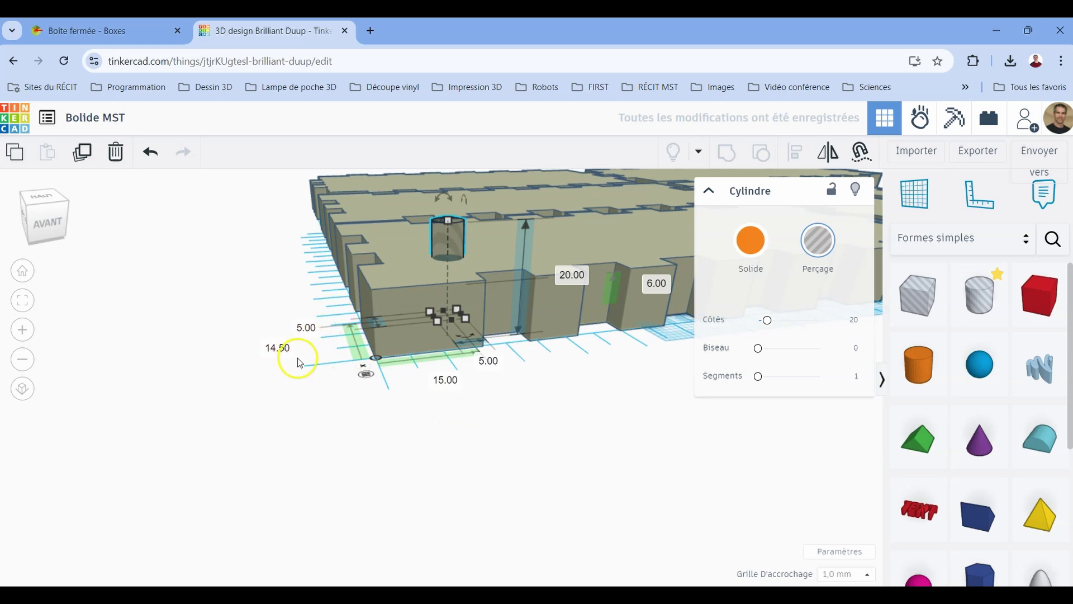
pyautogui.click(277, 347)
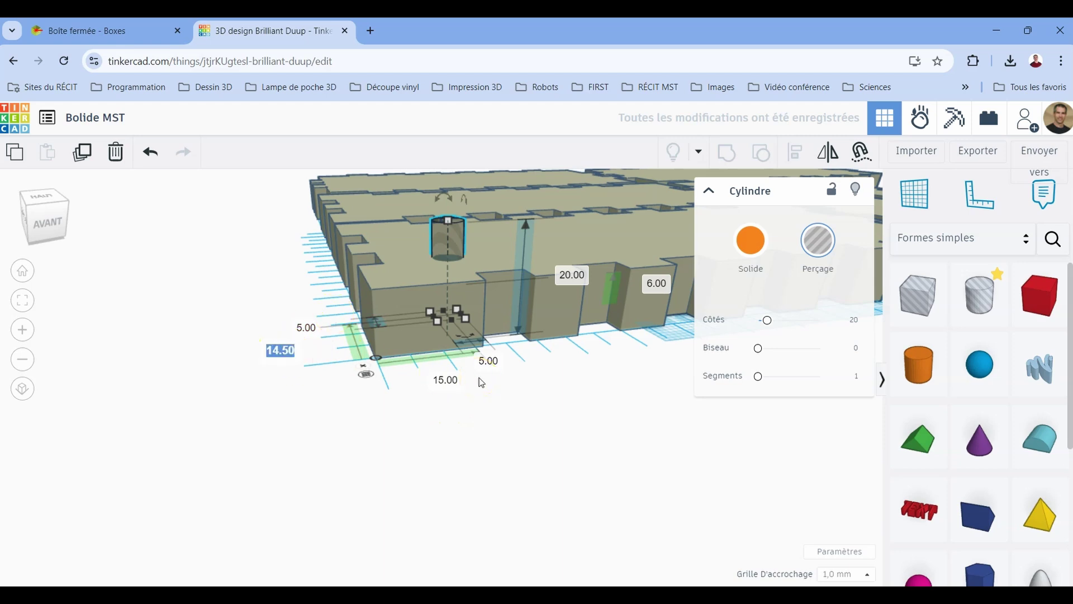
pyautogui.write('12.5')
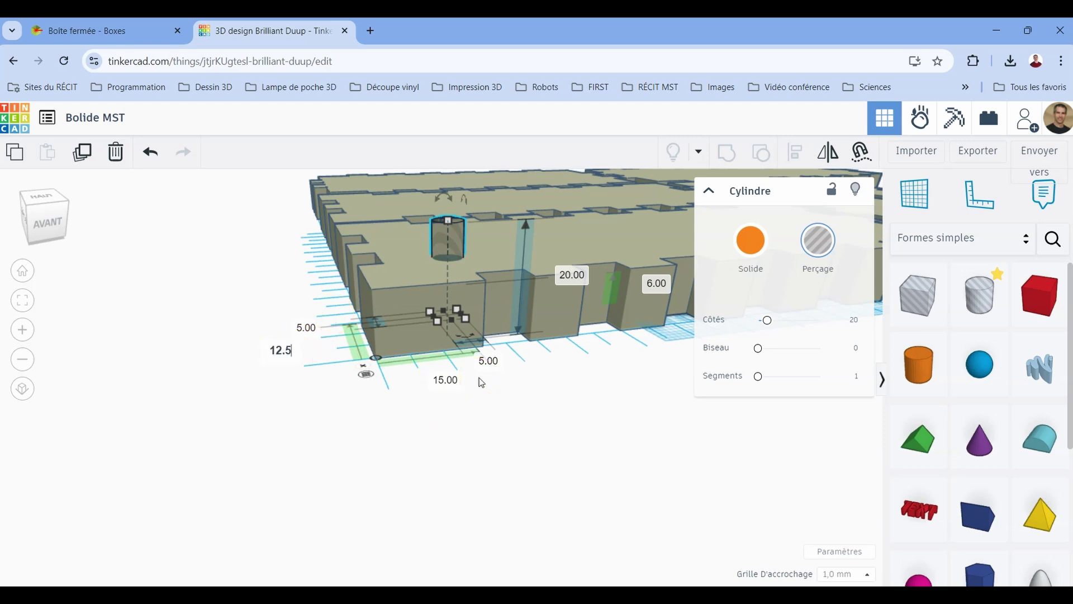
pyautogui.press('Return')
# - Duplicate the cylinder hole and shift the copy along the front edge to about 100 mm from the ruler origin
pyautogui.moveTo(510, 389); pyautogui.dragTo(509, 435)
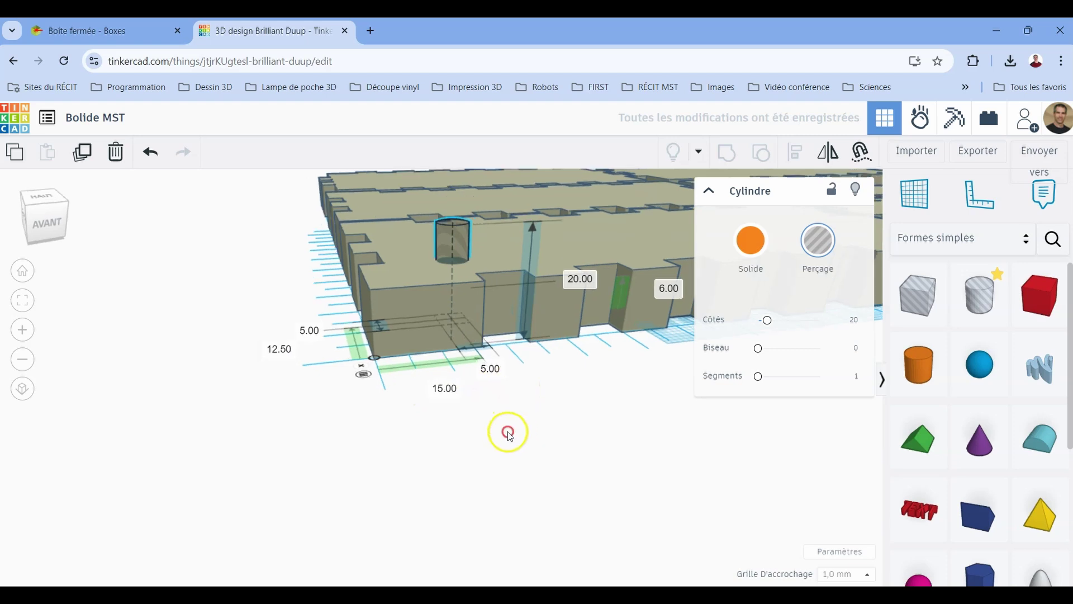
pyautogui.moveTo(509, 435); pyautogui.dragTo(499, 463, button='right')
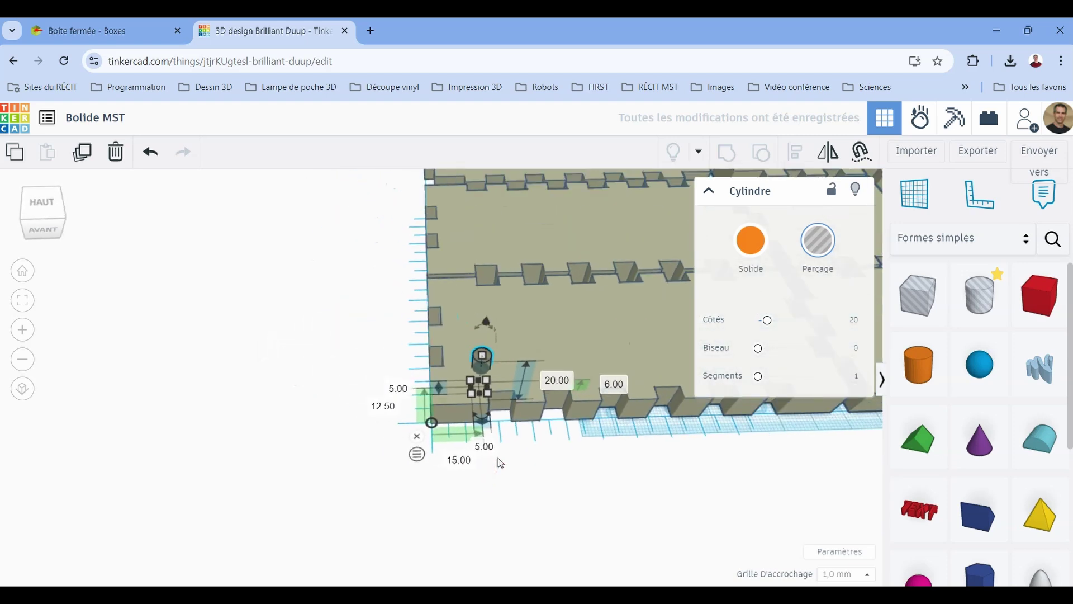
pyautogui.moveTo(743, 486); pyautogui.dragTo(570, 471, button='middle')
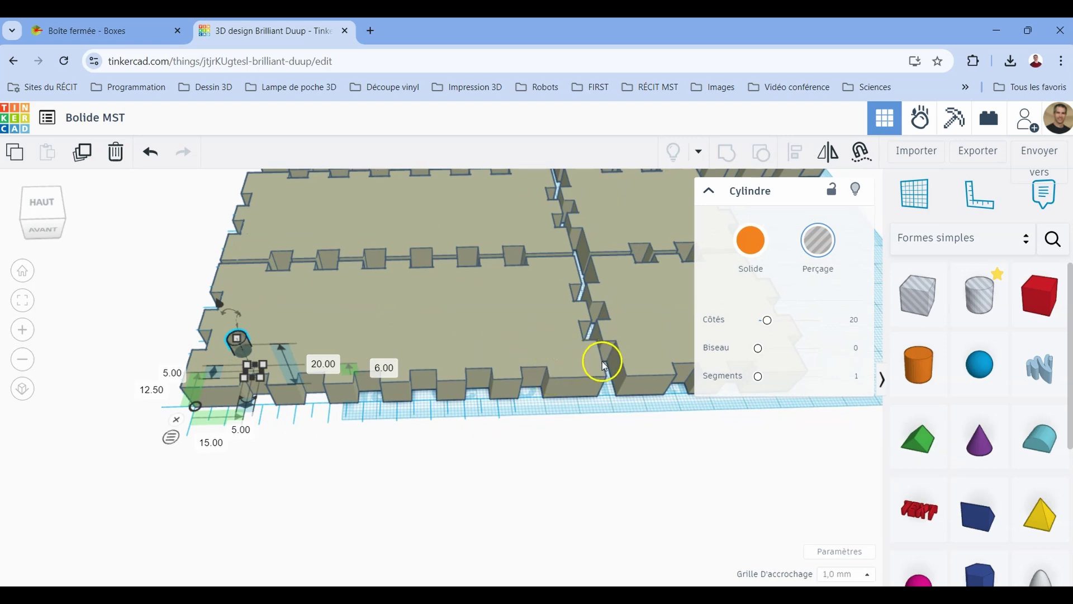
pyautogui.click(240, 340)
pyautogui.click(83, 153)
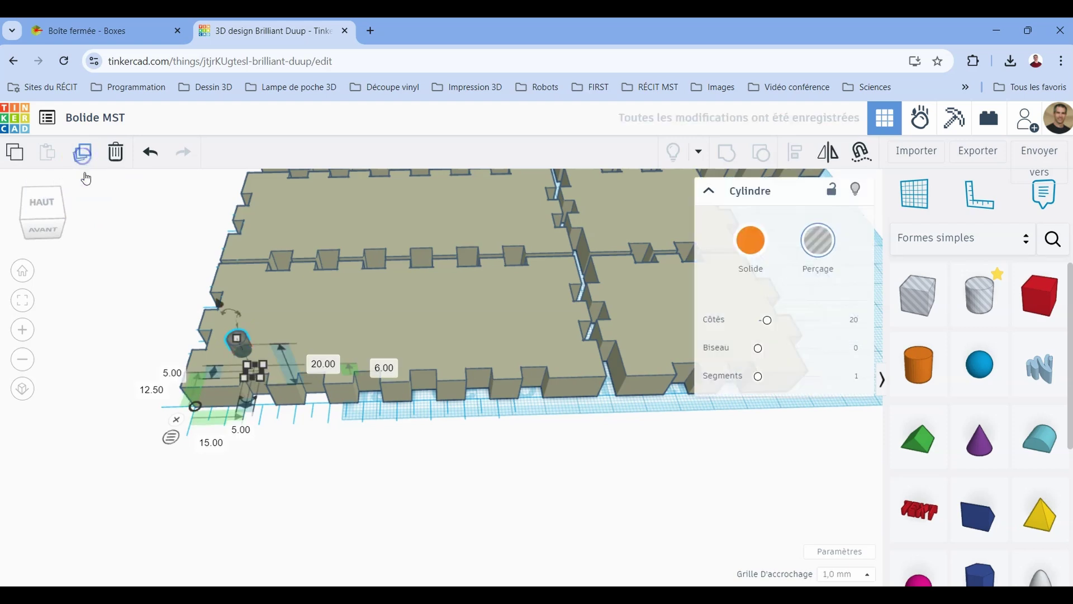
pyautogui.click(258, 350)
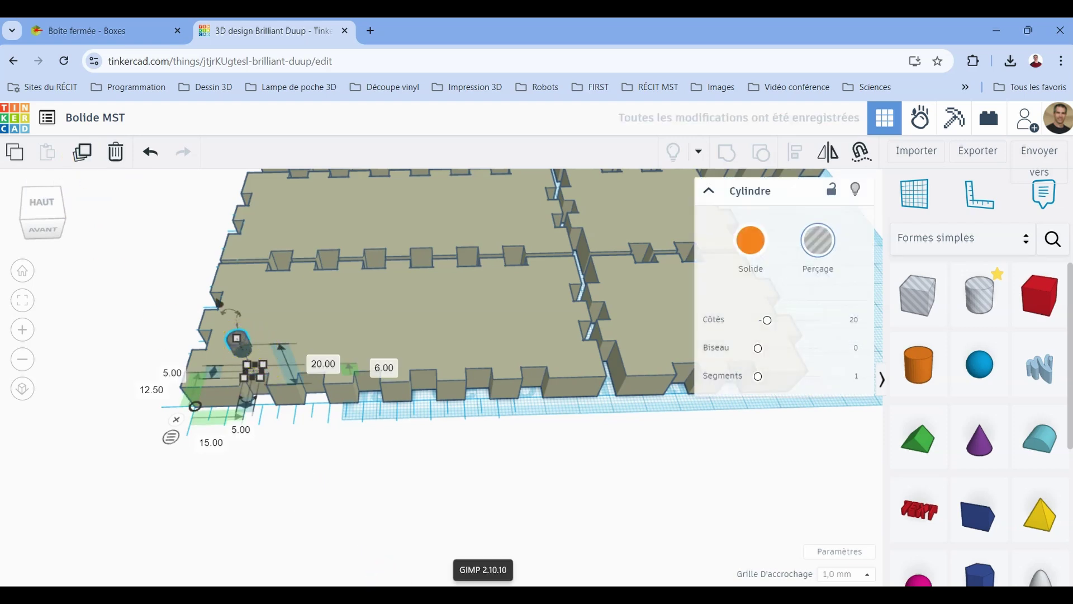
pyautogui.press('Right')
pyautogui.press('Right')
pyautogui.press('Right')
pyautogui.press('Right')
pyautogui.press('Right')
pyautogui.press('Right')
pyautogui.press('Right')
pyautogui.press('Right')
pyautogui.press('Right')
pyautogui.press('Right')
pyautogui.press('Right')
pyautogui.press('Right')
pyautogui.press('Right')
pyautogui.press('Right')
pyautogui.press('Right')
pyautogui.press('Right')
pyautogui.press('Right')
pyautogui.press('Right')
pyautogui.press('Right')
pyautogui.press('Right')
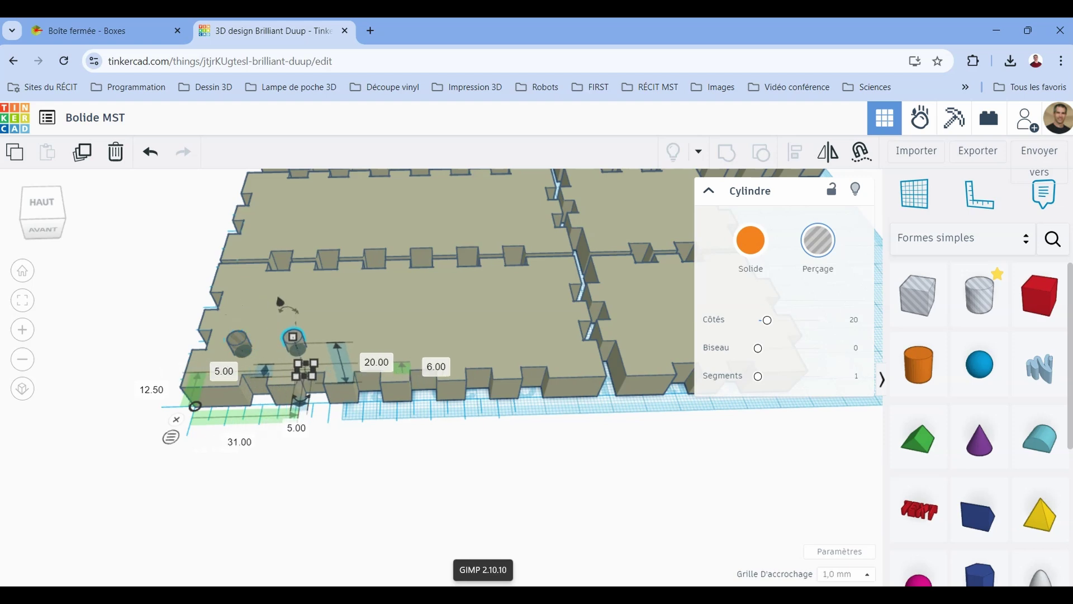
pyautogui.press('Right')
pyautogui.press('Right')
pyautogui.press('Right')
pyautogui.press('Right')
pyautogui.press('Right')
pyautogui.press('Right')
pyautogui.press('Right')
pyautogui.press('Right')
pyautogui.press('Right')
pyautogui.press('Right')
pyautogui.press('Right')
pyautogui.press('Right')
pyautogui.press('Right')
pyautogui.press('Right')
pyautogui.press('Right')
pyautogui.press('Right')
pyautogui.press('Right')
pyautogui.press('Right')
pyautogui.press('Right')
pyautogui.press('Right')
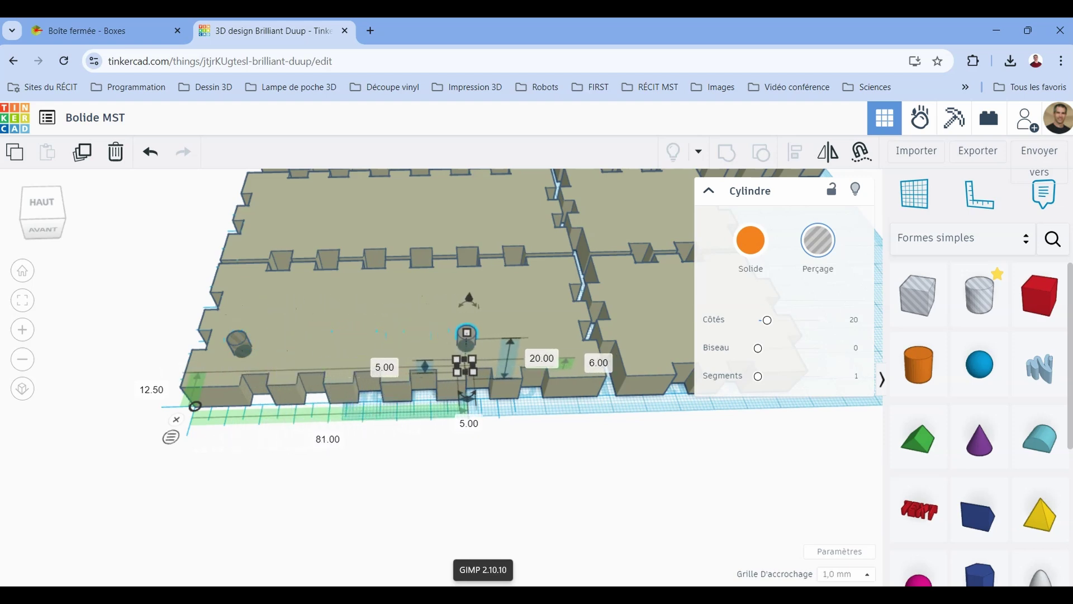
pyautogui.press('Right')
pyautogui.press('Right')
pyautogui.press('Right')
pyautogui.press('Right')
pyautogui.press('Right')
pyautogui.press('Right')
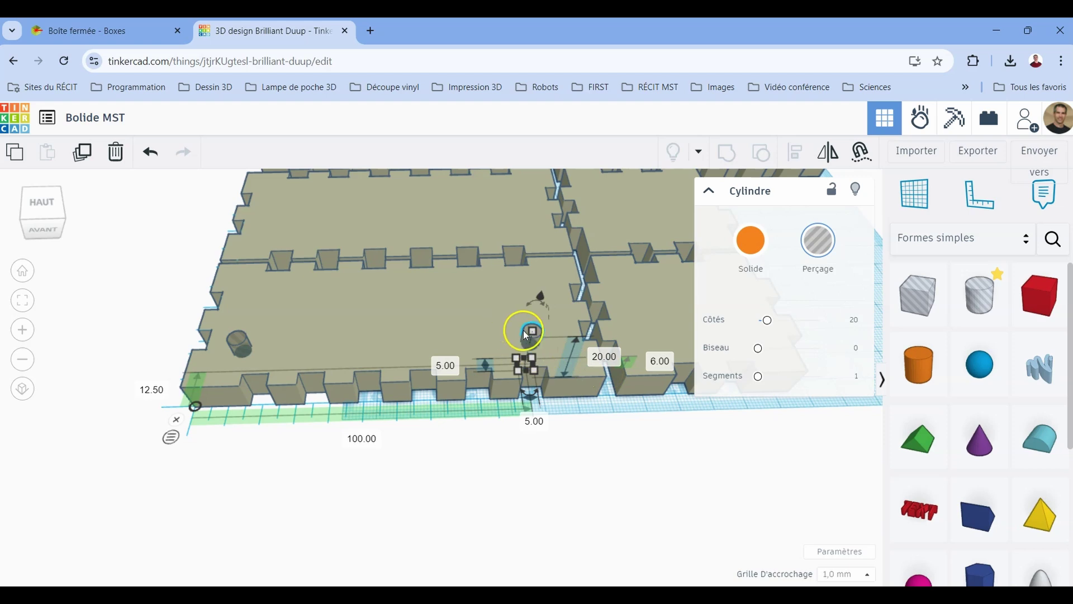
# - Set the copied hole's distance along the front edge to 105 mm and deselect it
pyautogui.click(363, 440)
pyautogui.write('105')
pyautogui.press('Return')
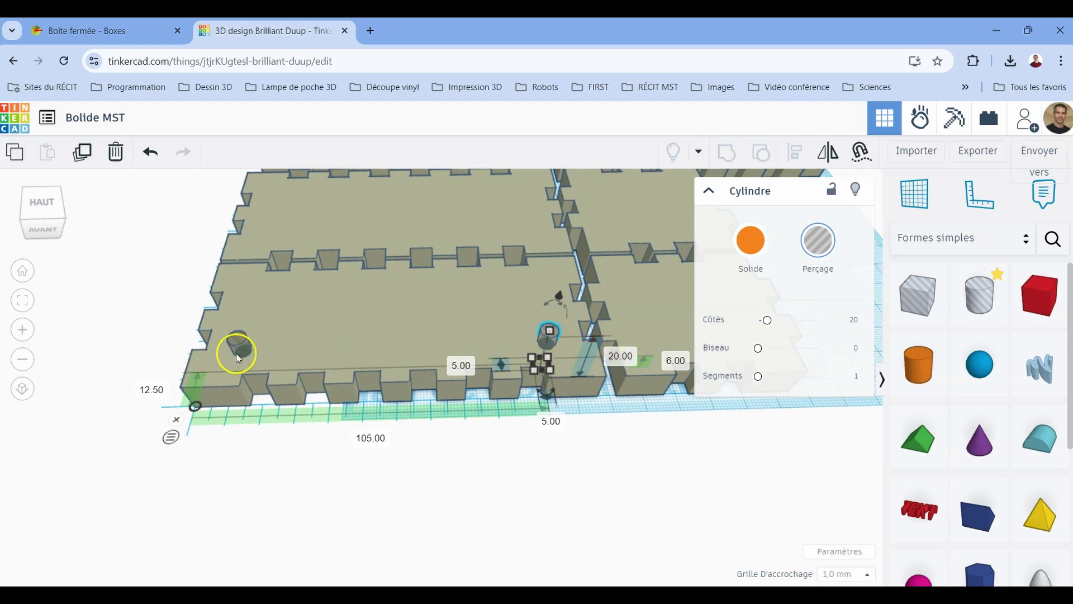
pyautogui.click(120, 383)
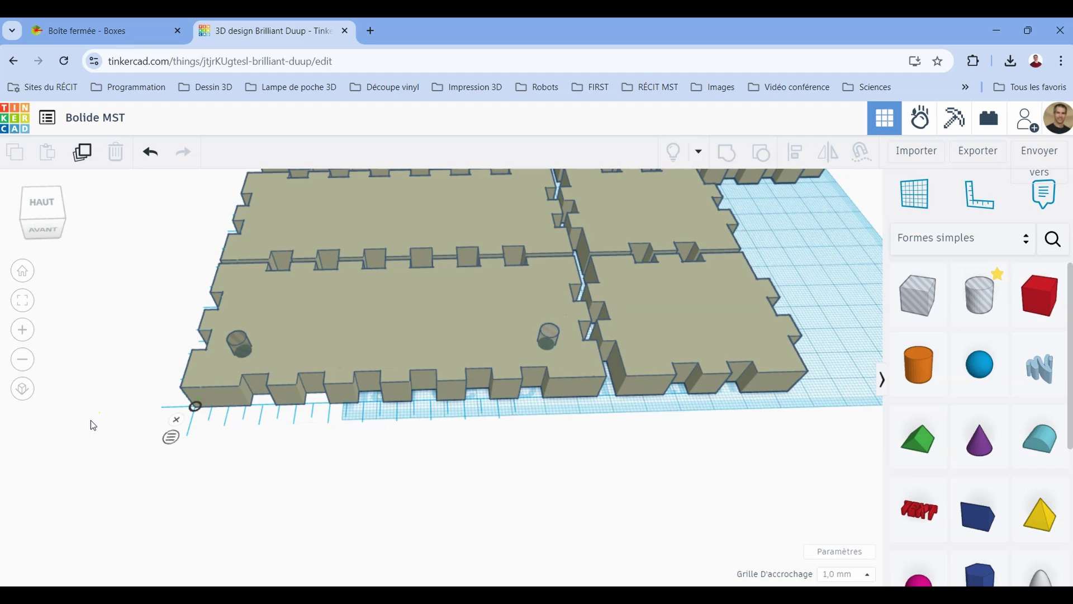
pyautogui.click(170, 361)
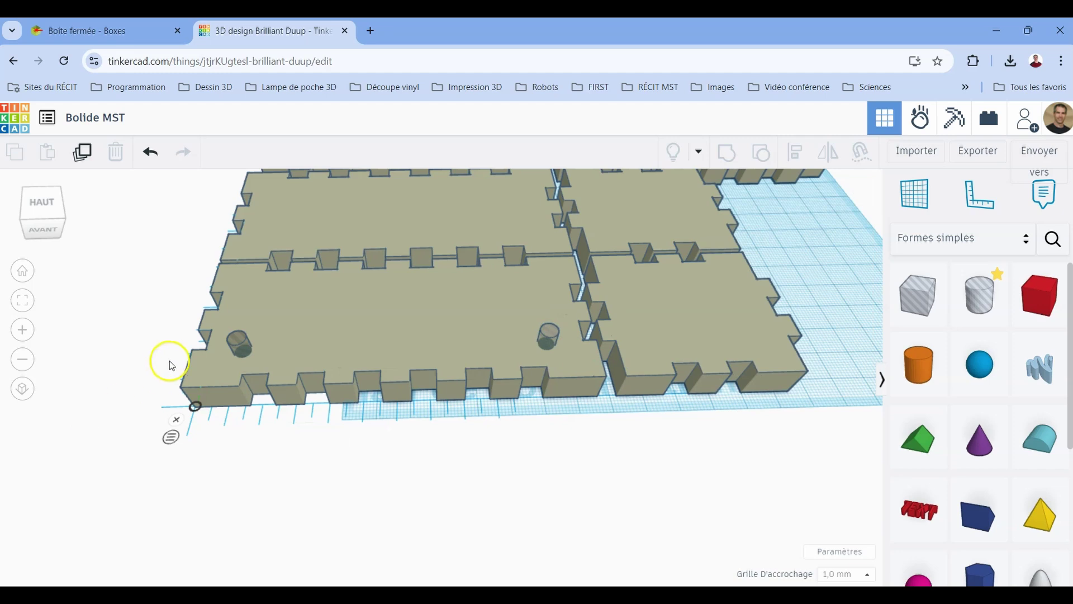
# - Duplicate both cylinder holes together and shift the copies back onto the next panel, 64.5 mm from the ruler origin
pyautogui.click(243, 347)
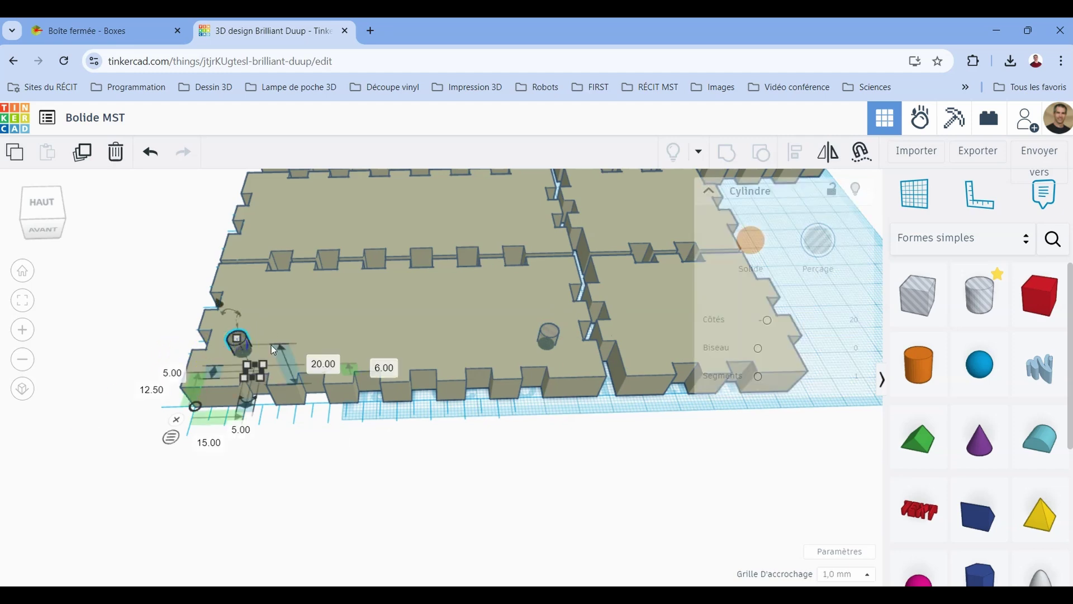
pyautogui.keyDown('shift'); pyautogui.click(549, 334); pyautogui.keyUp('shift')
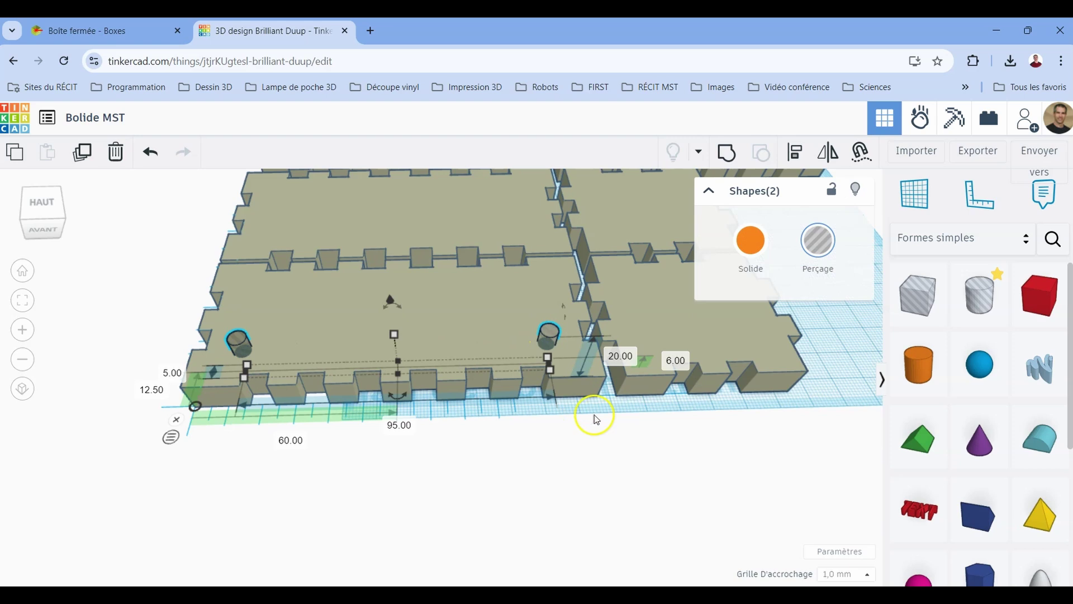
pyautogui.click(87, 157)
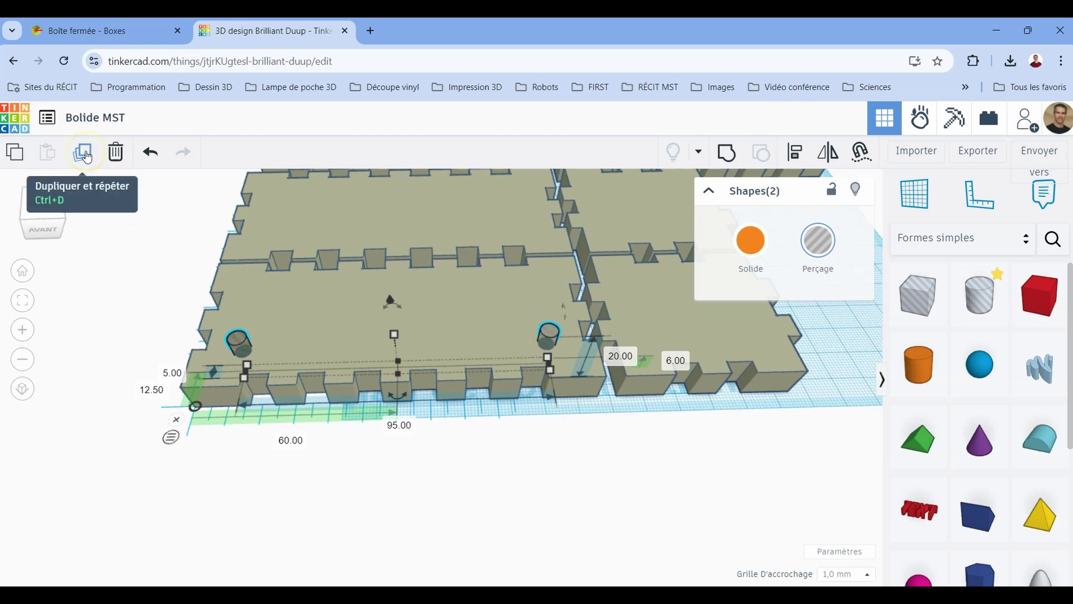
pyautogui.click(424, 385)
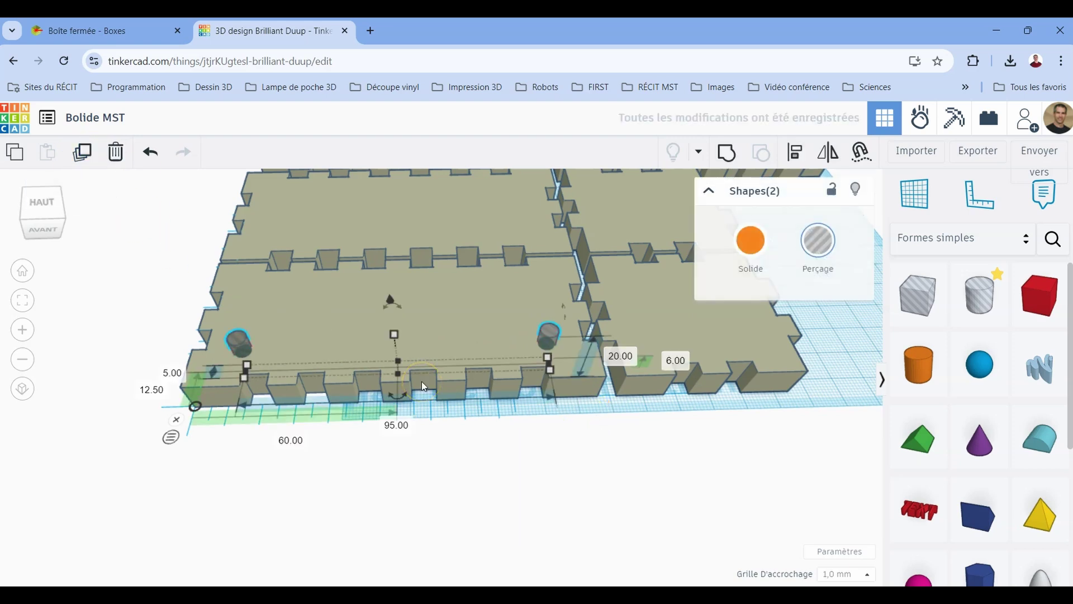
pyautogui.press('Up')
pyautogui.press('Up')
pyautogui.press('Up')
pyautogui.press('Up')
pyautogui.press('Up')
pyautogui.press('Up')
pyautogui.press('Up')
pyautogui.press('Up')
pyautogui.press('Up')
pyautogui.press('Up')
pyautogui.press('Up')
pyautogui.press('Up')
pyautogui.press('Up')
pyautogui.press('Up')
pyautogui.press('Up')
pyautogui.press('Up')
pyautogui.press('Up')
pyautogui.press('Up')
pyautogui.press('Up')
pyautogui.press('Up')
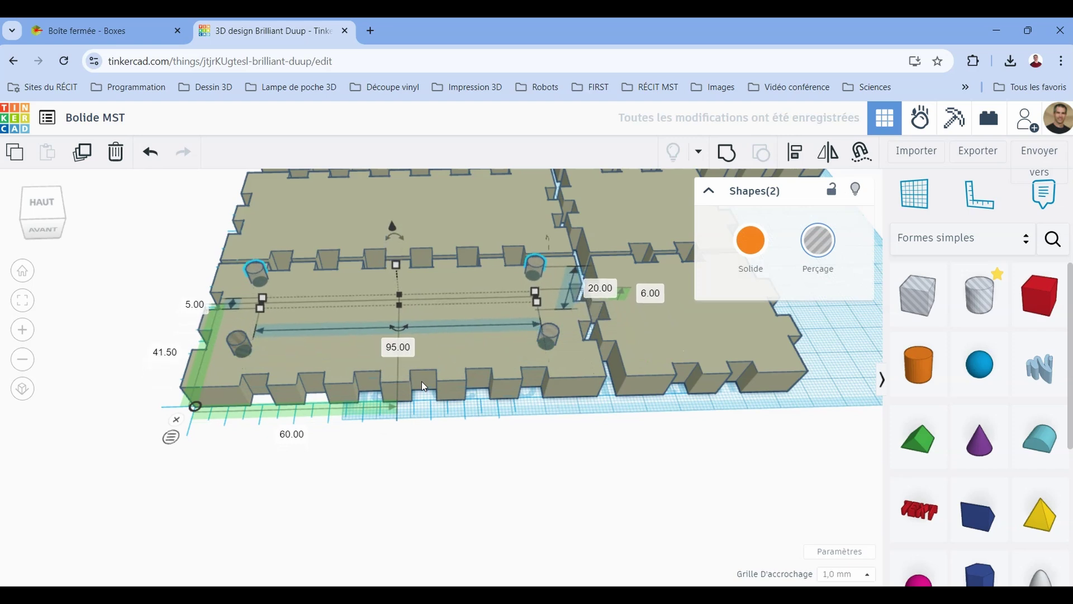
pyautogui.press('Up')
pyautogui.press('Up')
pyautogui.press('Up')
pyautogui.press('Up')
pyautogui.press('Up')
pyautogui.press('Up')
pyautogui.press('Up')
pyautogui.press('Up')
pyautogui.press('Up')
pyautogui.press('Up')
pyautogui.press('Up')
pyautogui.press('Up')
pyautogui.press('Up')
pyautogui.press('Up')
pyautogui.press('Up')
pyautogui.press('Up')
pyautogui.press('Up')
pyautogui.press('Up')
pyautogui.press('Up')
pyautogui.press('Up')
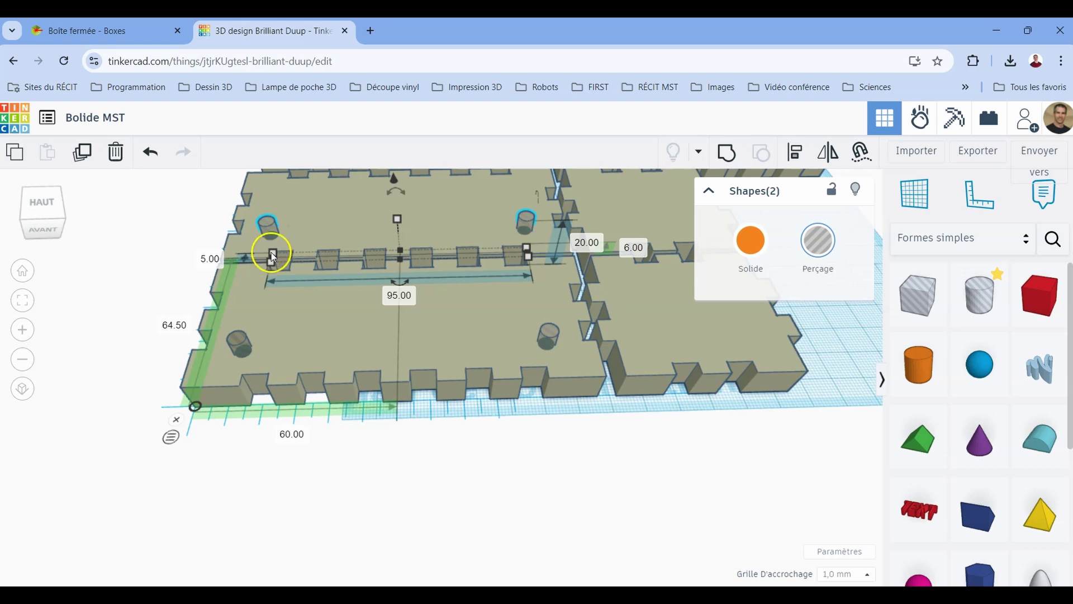
# - Set the copied pair of cylinder holes' distance back from the ruler origin to 64.8 mm and deselect them
pyautogui.click(175, 326)
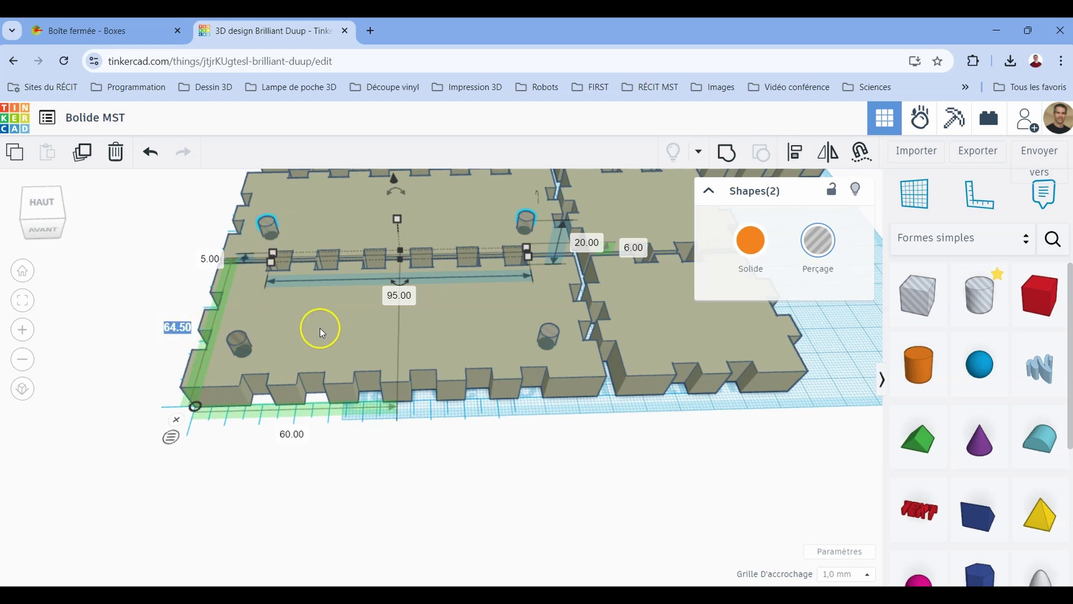
pyautogui.write('64.8')
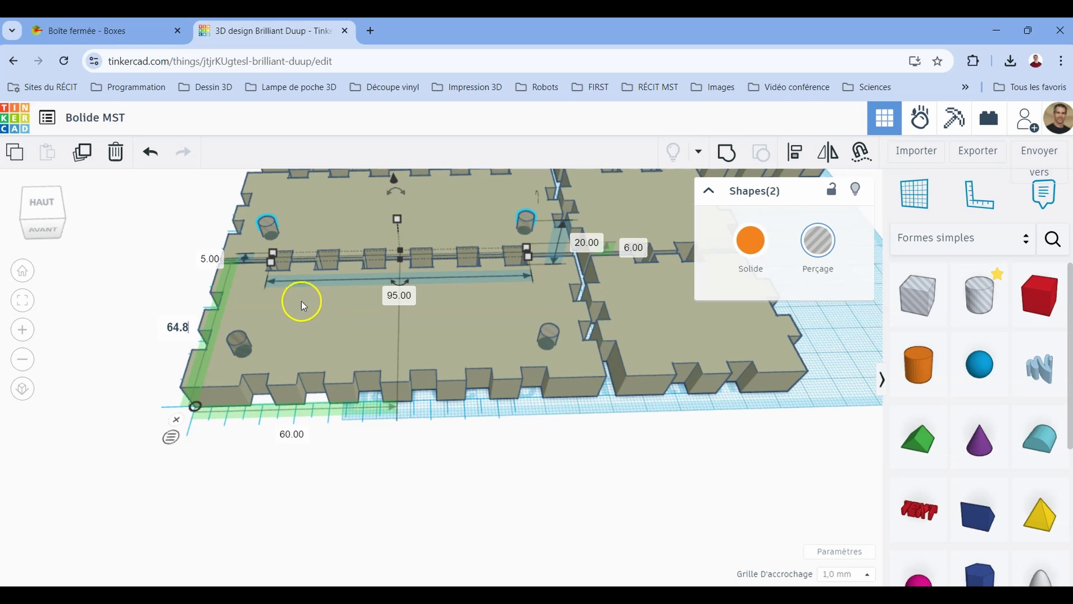
pyautogui.press('Return')
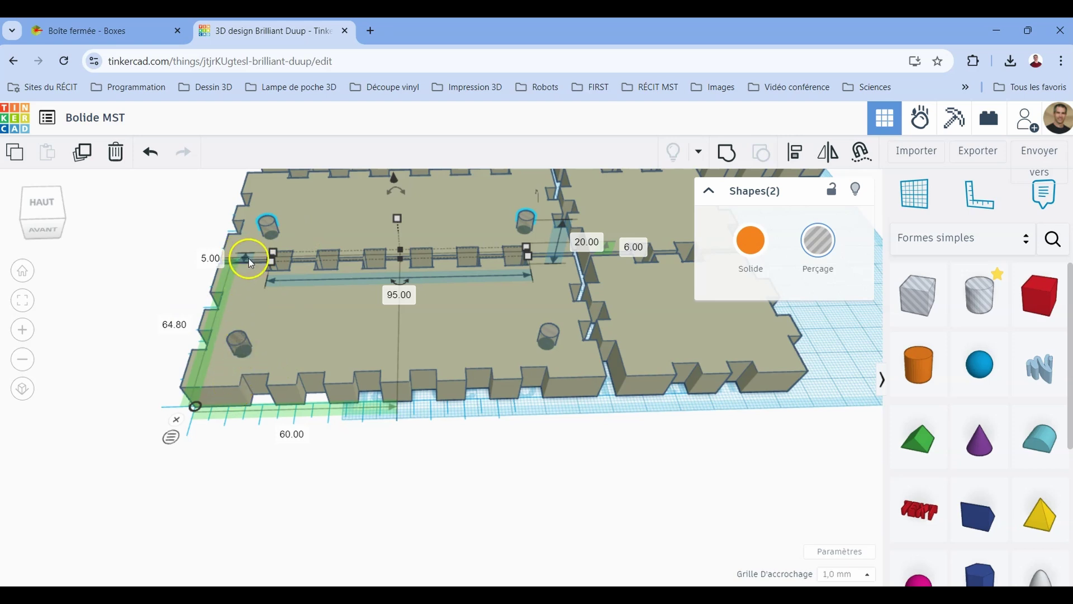
pyautogui.moveTo(299, 263); pyautogui.dragTo(249, 362, button='right')
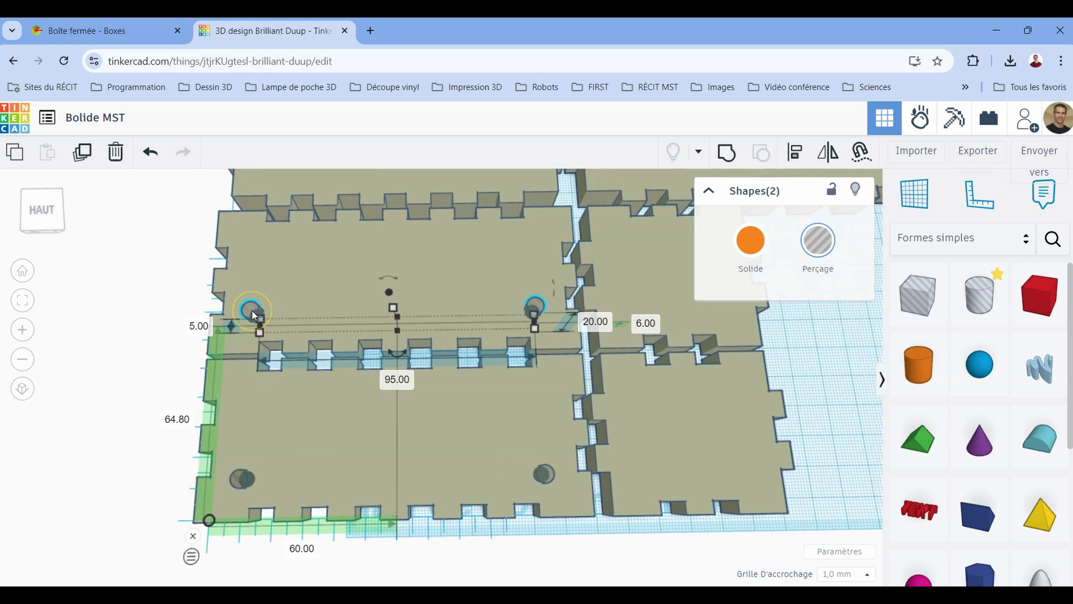
pyautogui.click(89, 288)
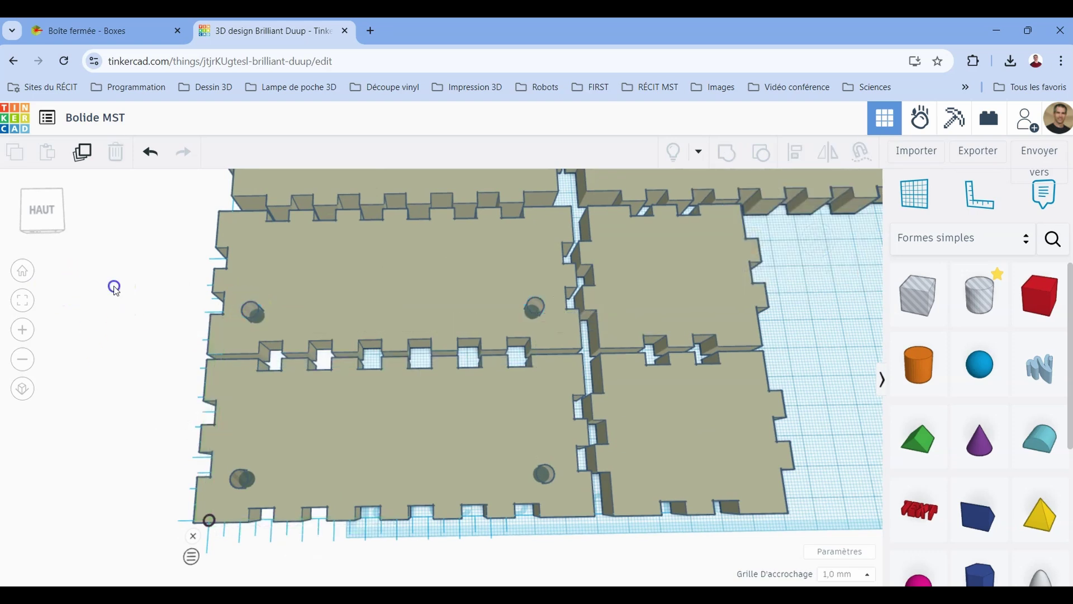
# - Select the panels with all four cylinder holes and group them to cut the axle holes
pyautogui.moveTo(114, 288); pyautogui.dragTo(635, 556)
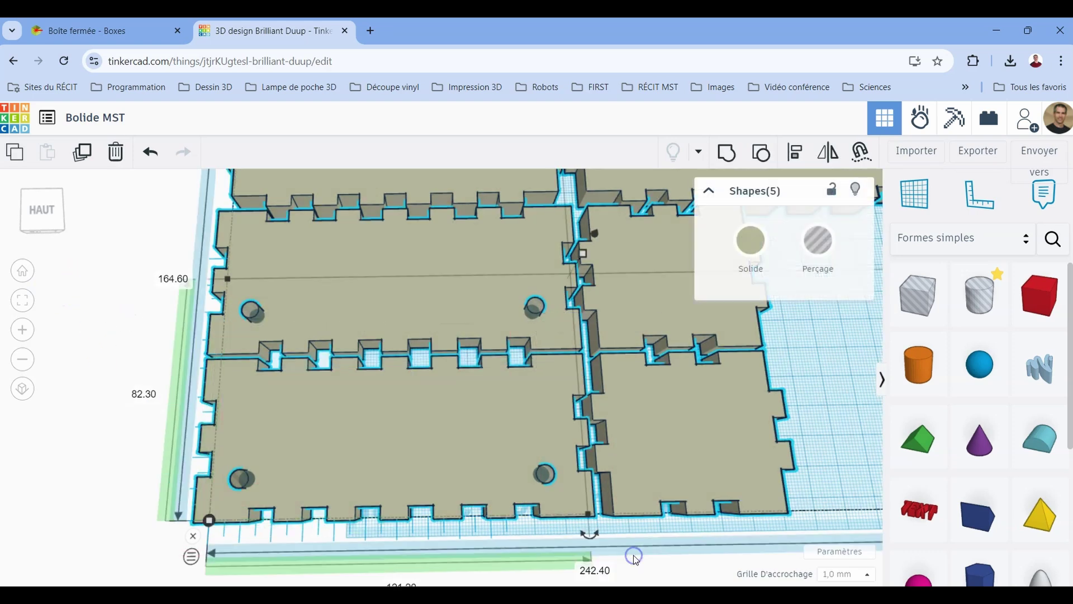
pyautogui.click(727, 152)
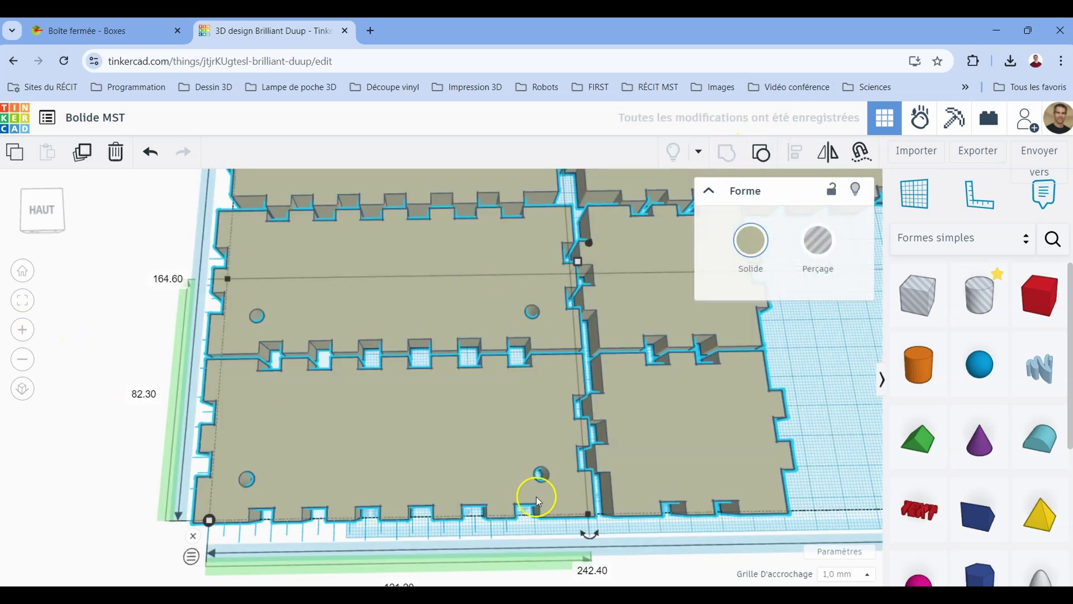
pyautogui.scroll(-3, 414, 358)
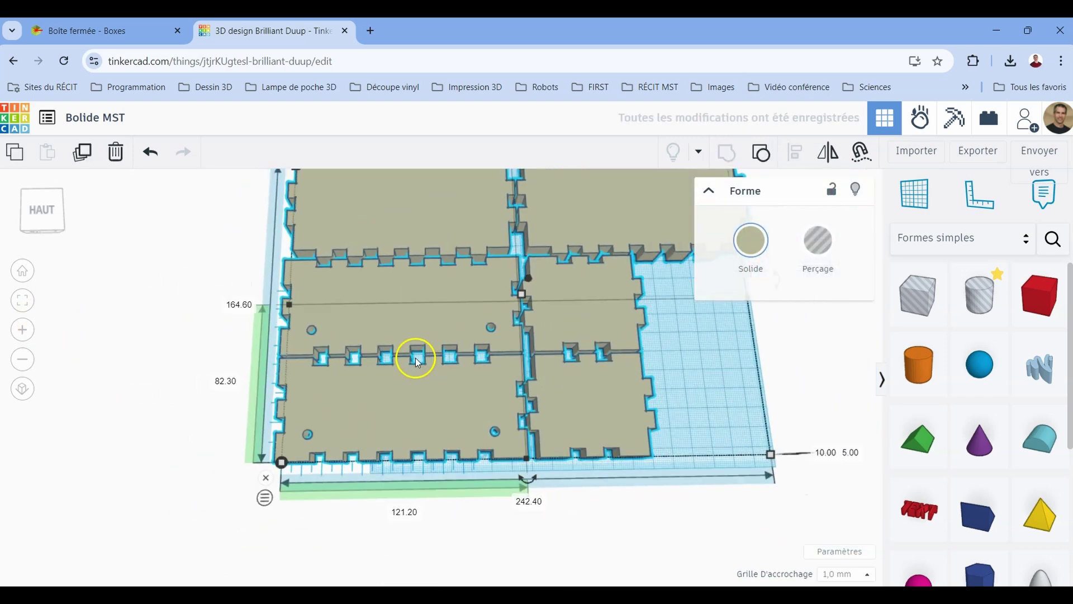
pyautogui.scroll(-3, 417, 360)
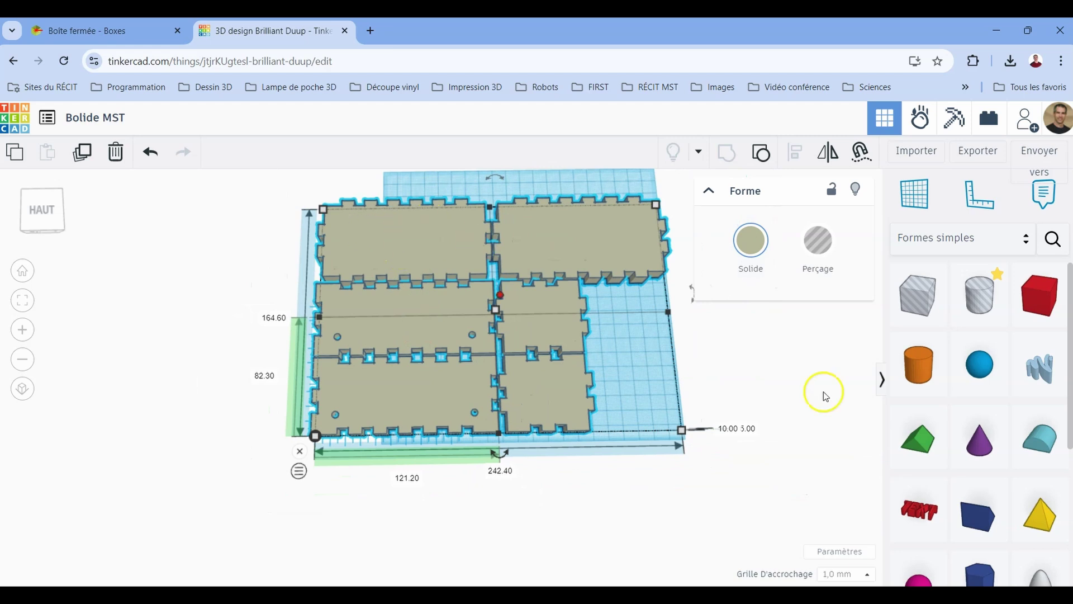
# - Place a Text shape on the blank panel at the back left and make it a hole
pyautogui.click(934, 502)
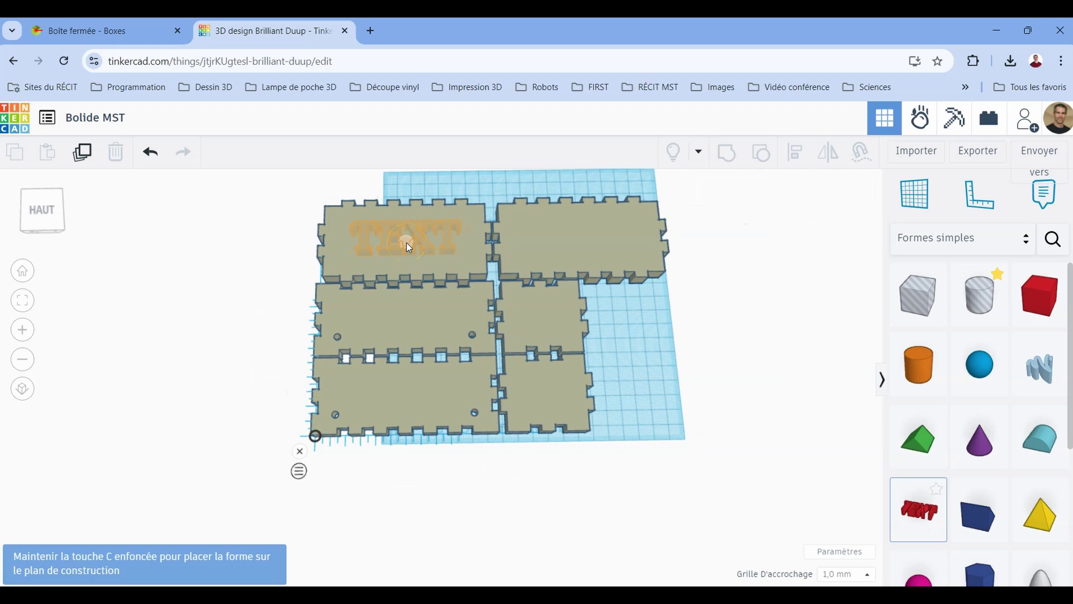
pyautogui.click(407, 242)
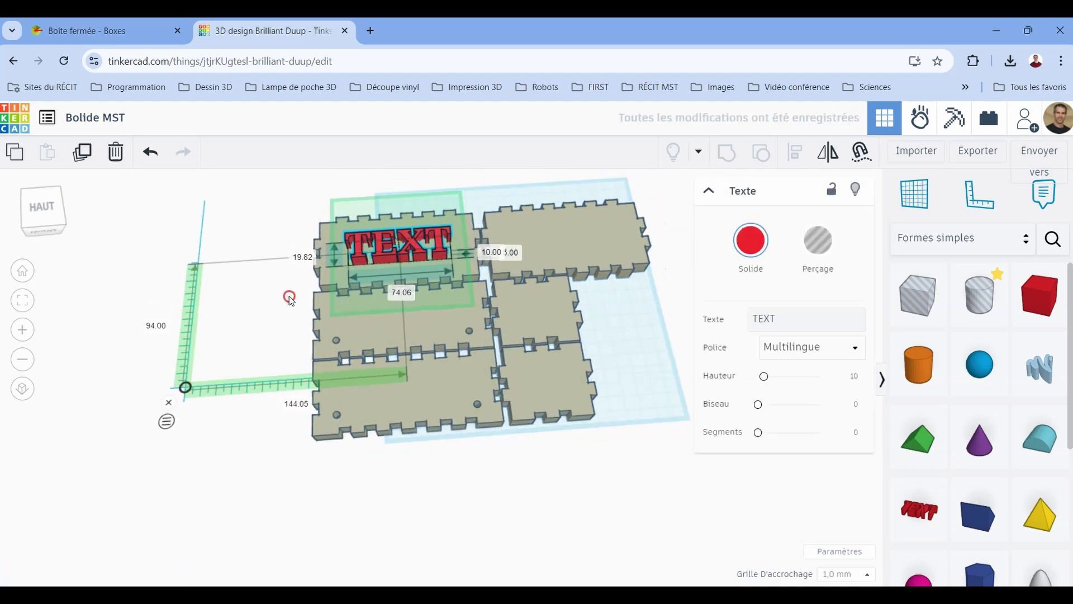
pyautogui.click(818, 240)
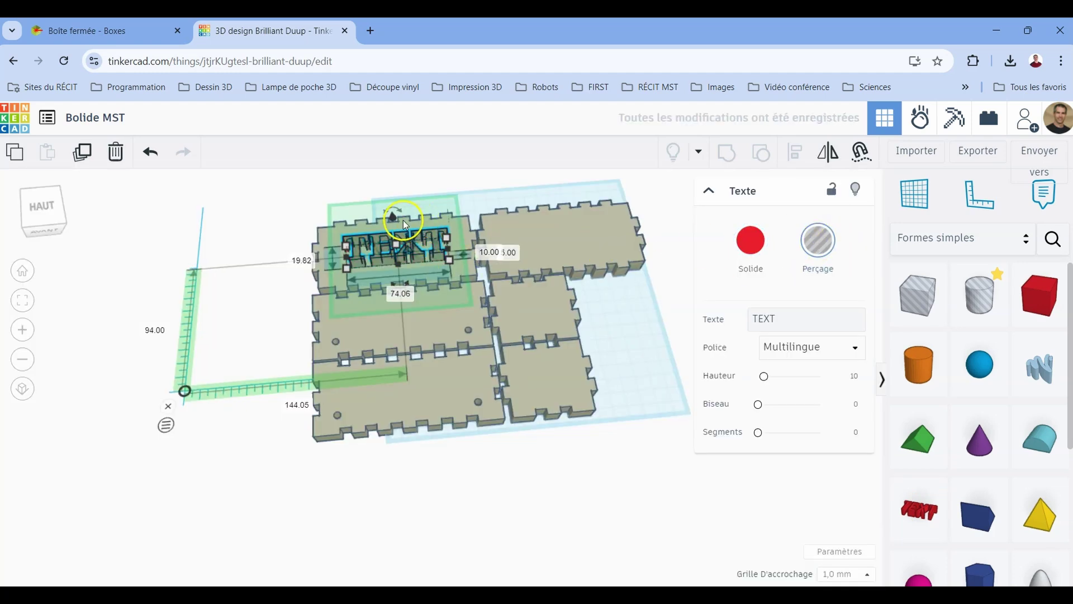
# - Lower the text hole into the panel so that its base sits at -4 mm
pyautogui.moveTo(395, 219); pyautogui.dragTo(394, 224)
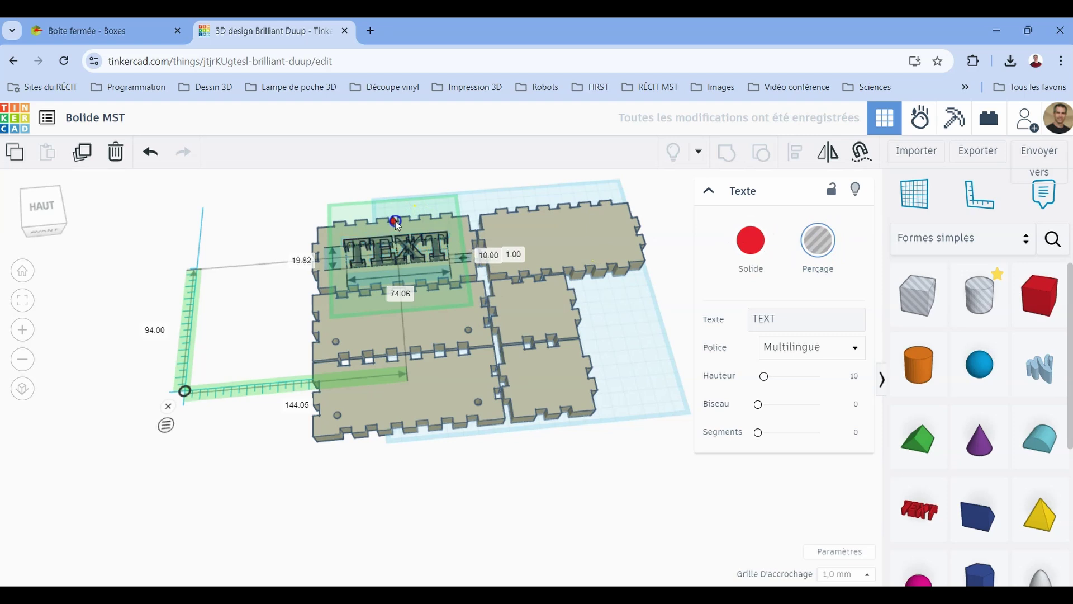
pyautogui.click(785, 314)
pyautogui.doubleClick(786, 314)
pyautogui.click(742, 315)
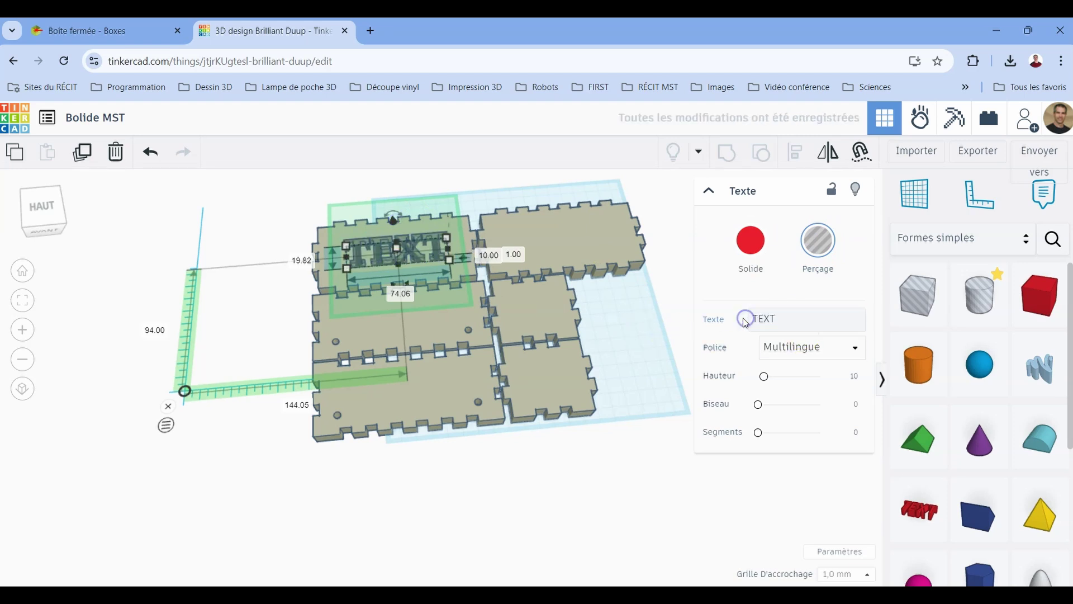
pyautogui.hotkey('ctrl', 'Down')
pyautogui.hotkey('ctrl', 'Down')
pyautogui.hotkey('ctrl', 'Down')
pyautogui.hotkey('ctrl', 'Down')
pyautogui.hotkey('ctrl', 'Down')
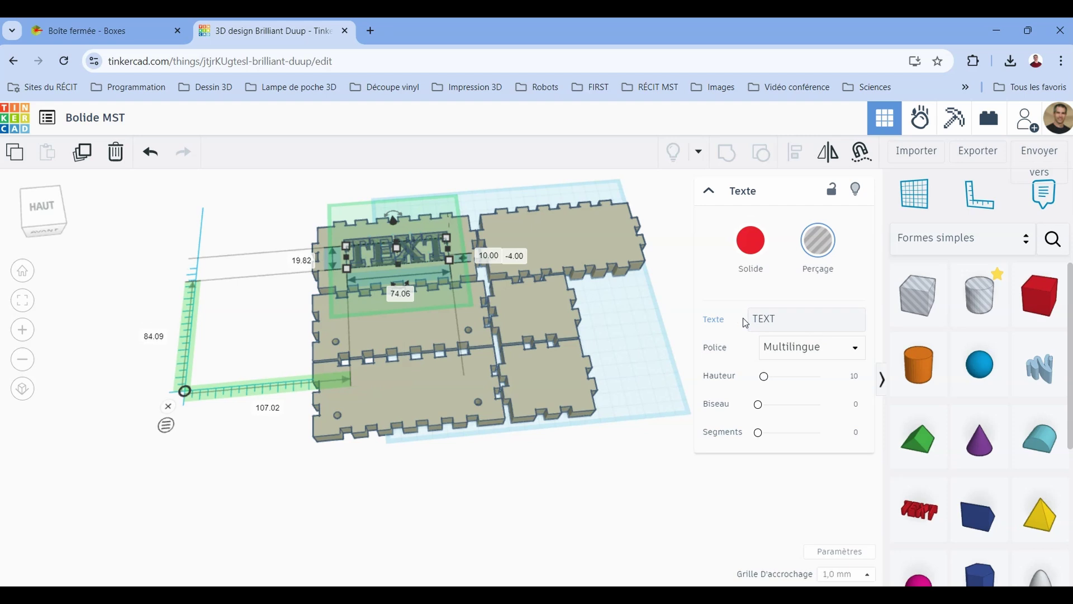
# - Change the text to RÉCIT and reposition it on its panel at 18 mm along and 125 mm back from the ruler origin
pyautogui.doubleClick(765, 319)
pyautogui.moveTo(765, 318); pyautogui.dragTo(767, 314)
pyautogui.write('RÉ')
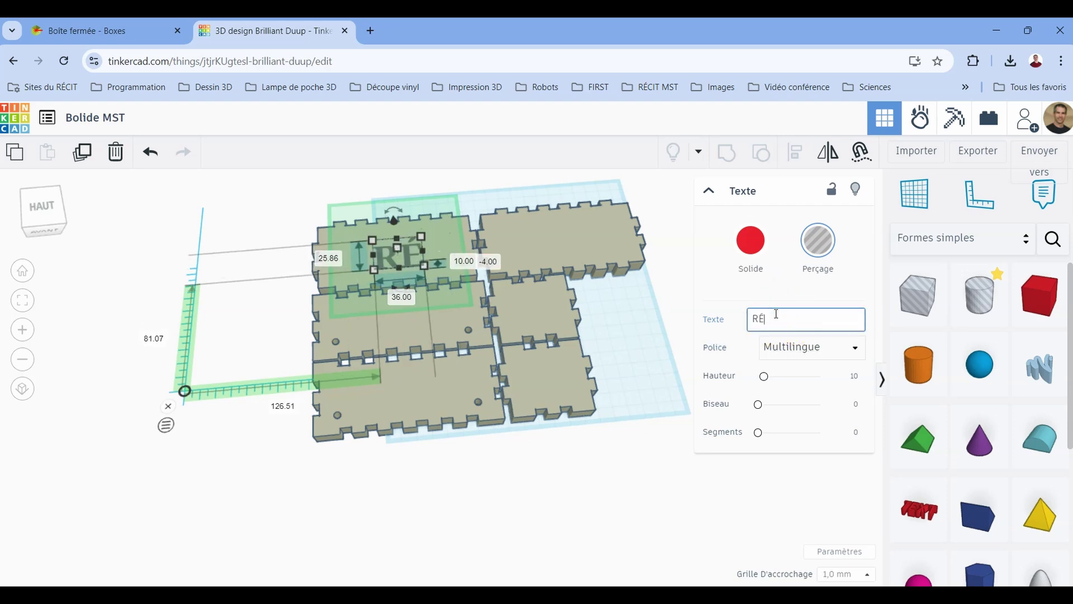
pyautogui.write('CIT')
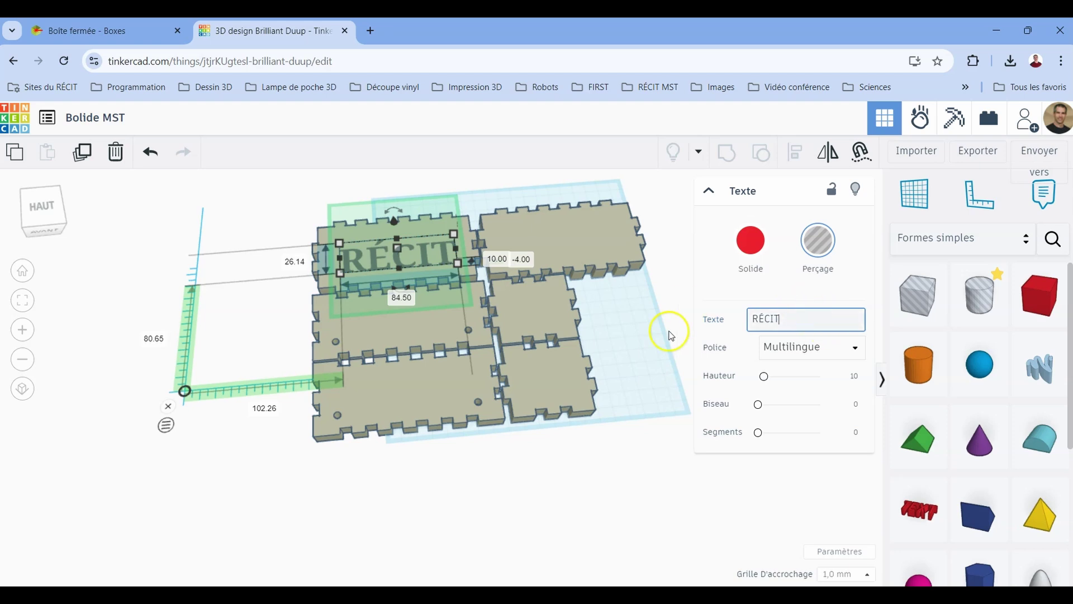
pyautogui.moveTo(287, 213); pyautogui.dragTo(447, 252, button='right')
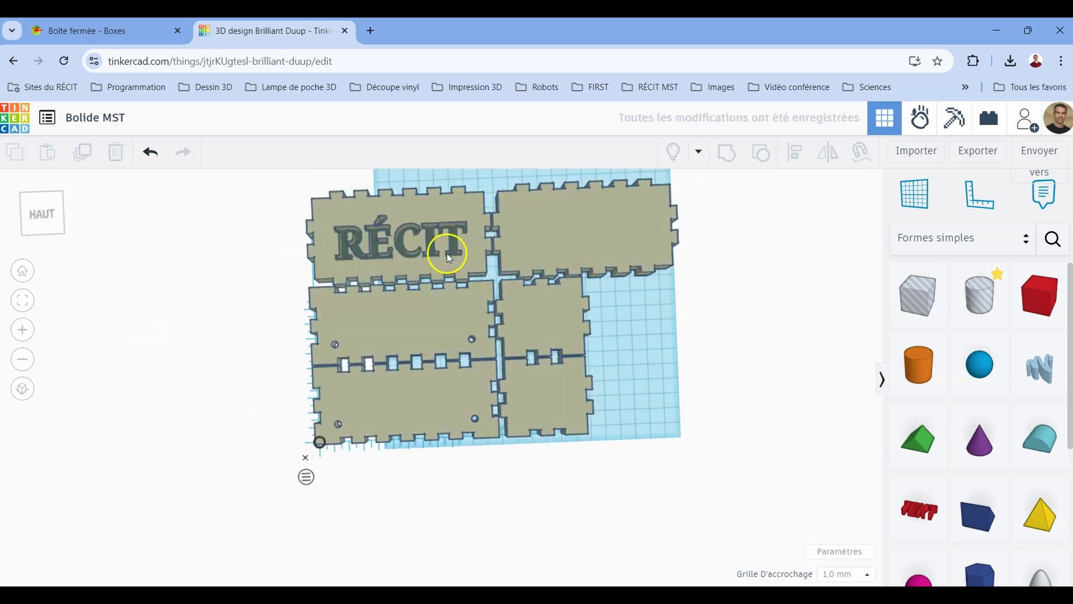
pyautogui.moveTo(401, 243); pyautogui.dragTo(397, 235)
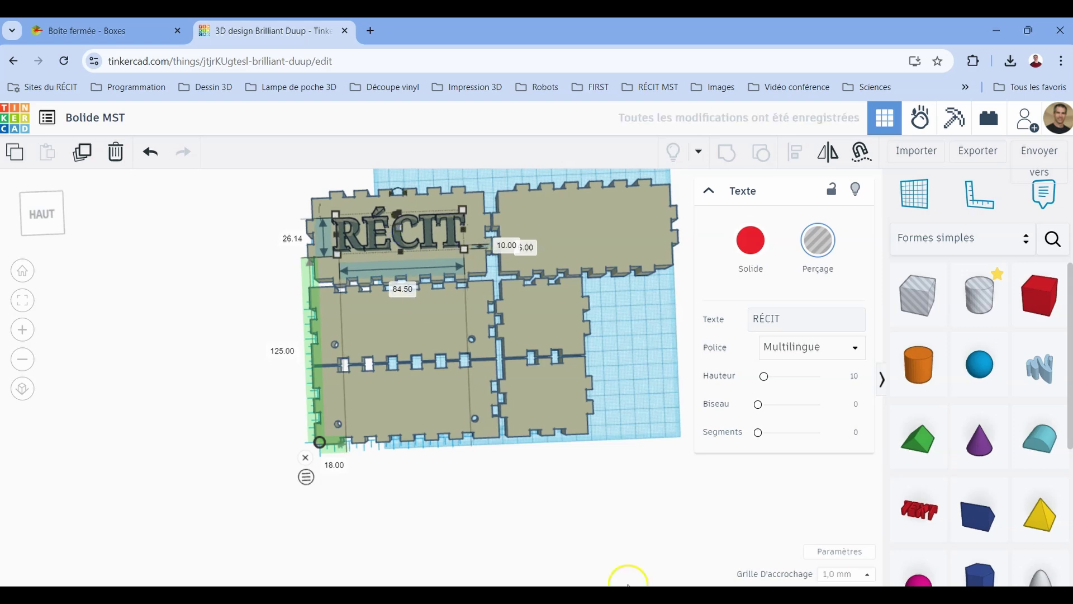
# - Group the RÉCIT text hole with the panels to engrave the lettering, and deselect the result
pyautogui.click(586, 511)
pyautogui.moveTo(218, 183); pyautogui.dragTo(564, 471)
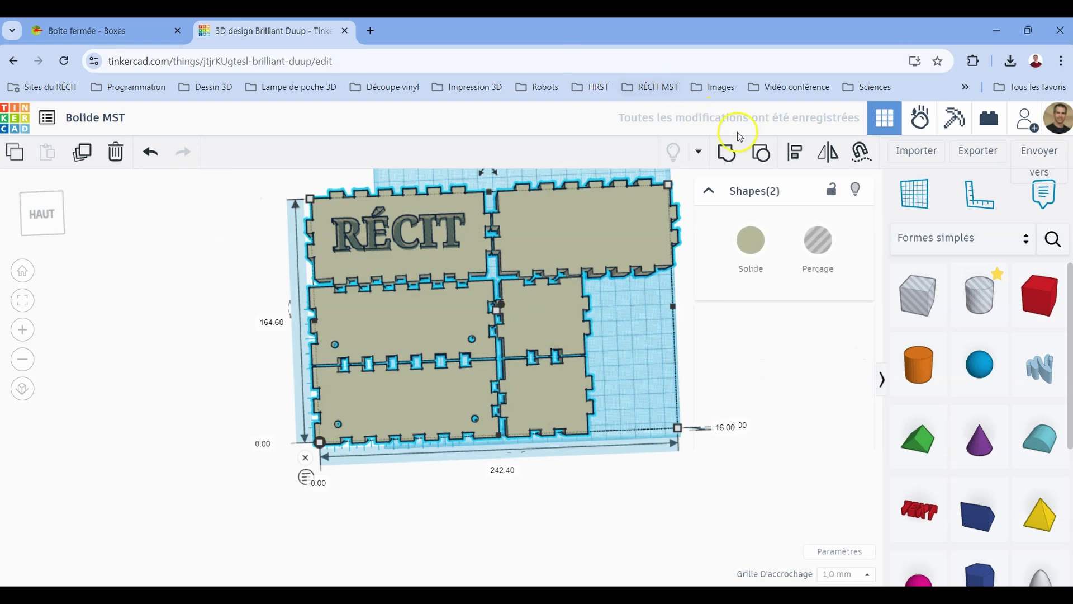
pyautogui.click(728, 158)
pyautogui.click(719, 477)
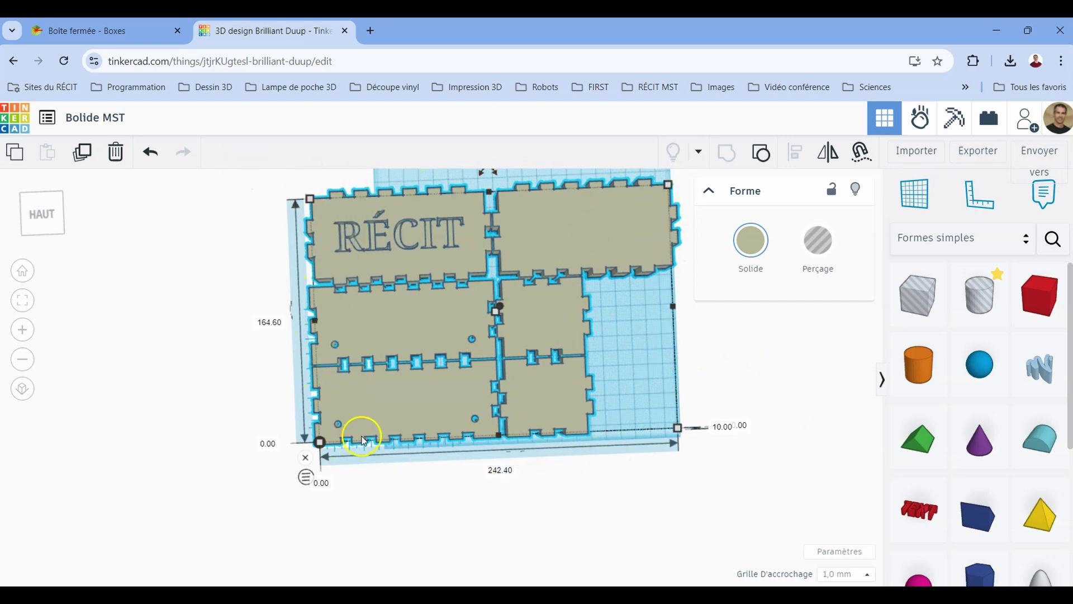
pyautogui.click(805, 460)
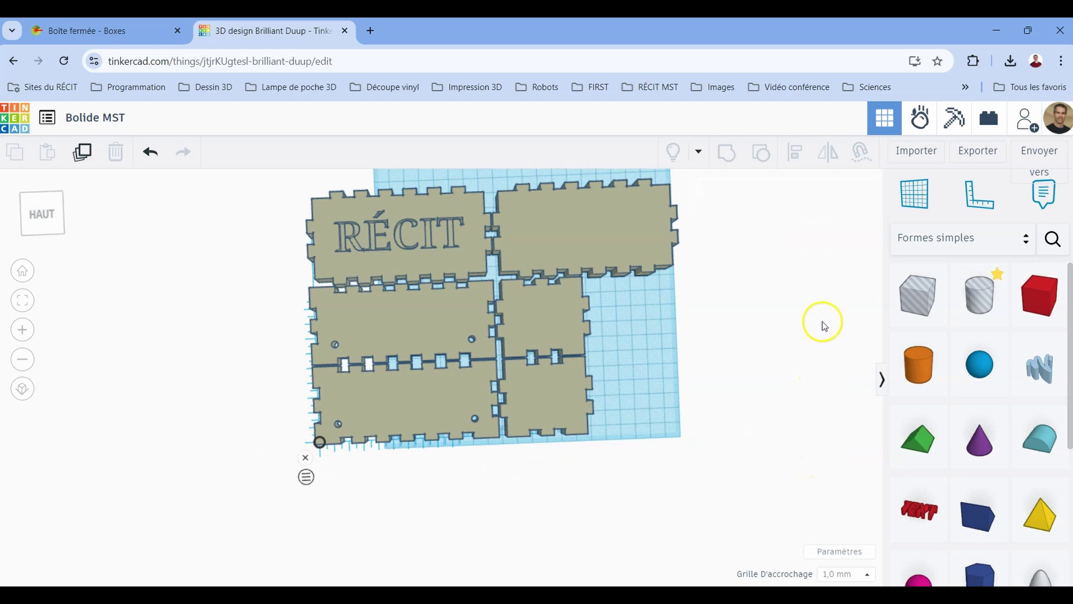
# - Export the whole design for laser cutting as an SVG file named Bolide MST, saved in the Bureau folder
pyautogui.click(977, 150)
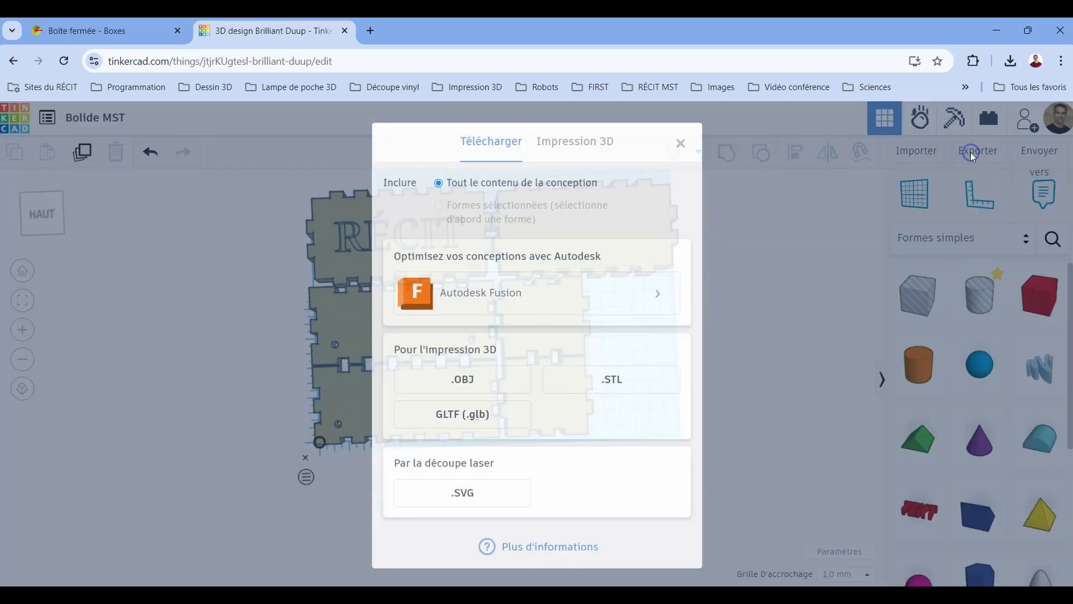
pyautogui.click(469, 494)
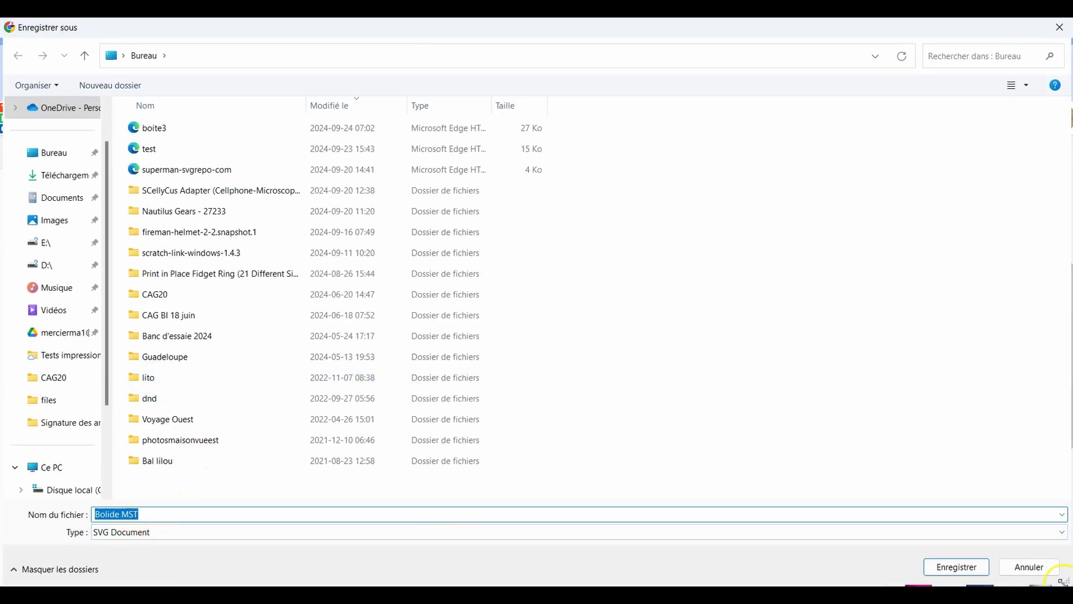
pyautogui.click(957, 567)
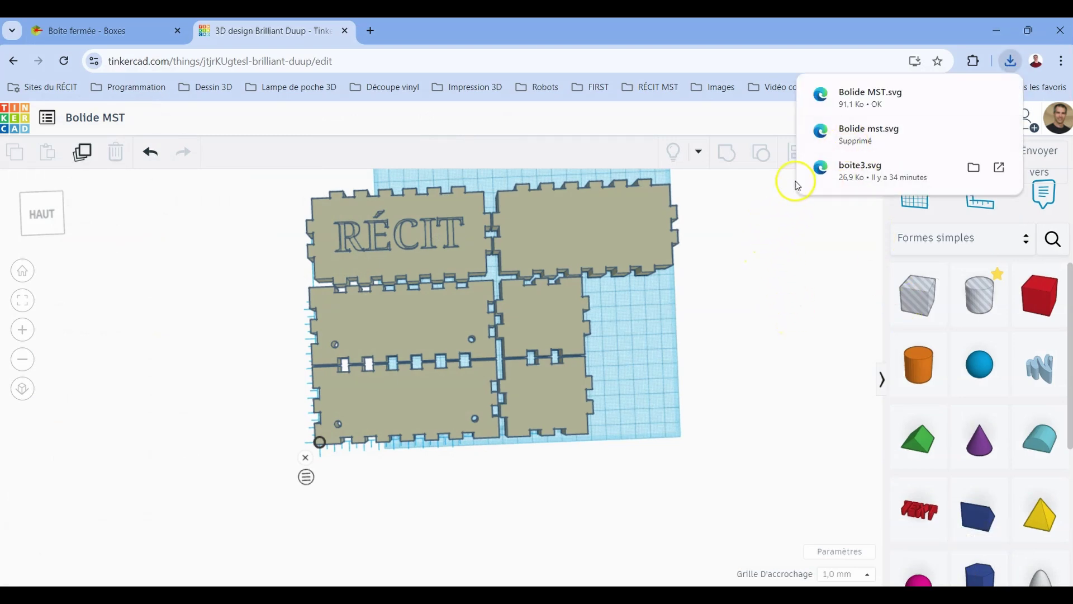
pyautogui.moveTo(878, 100)
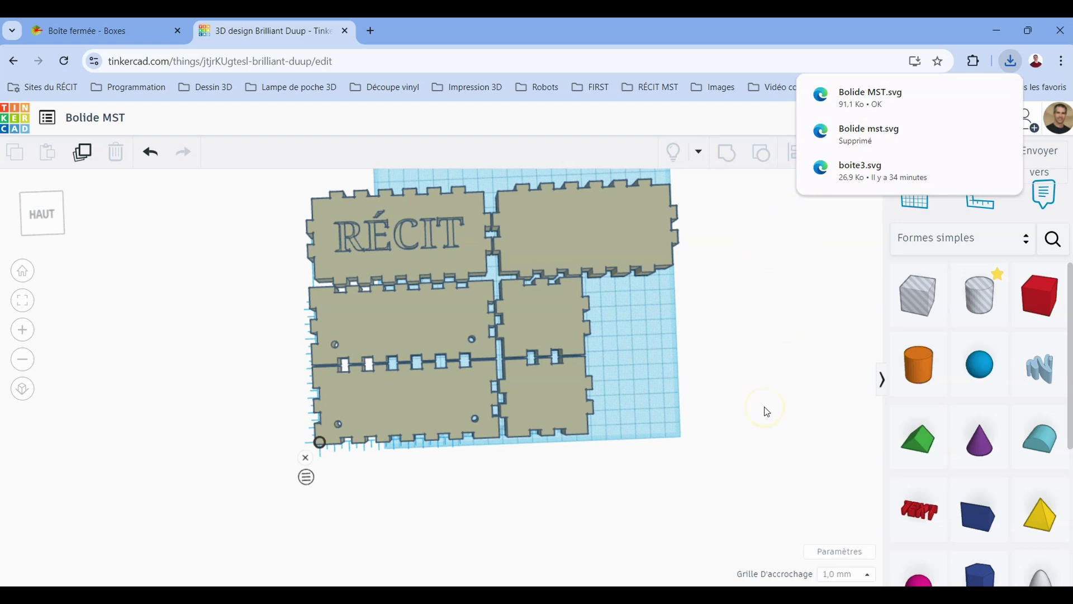